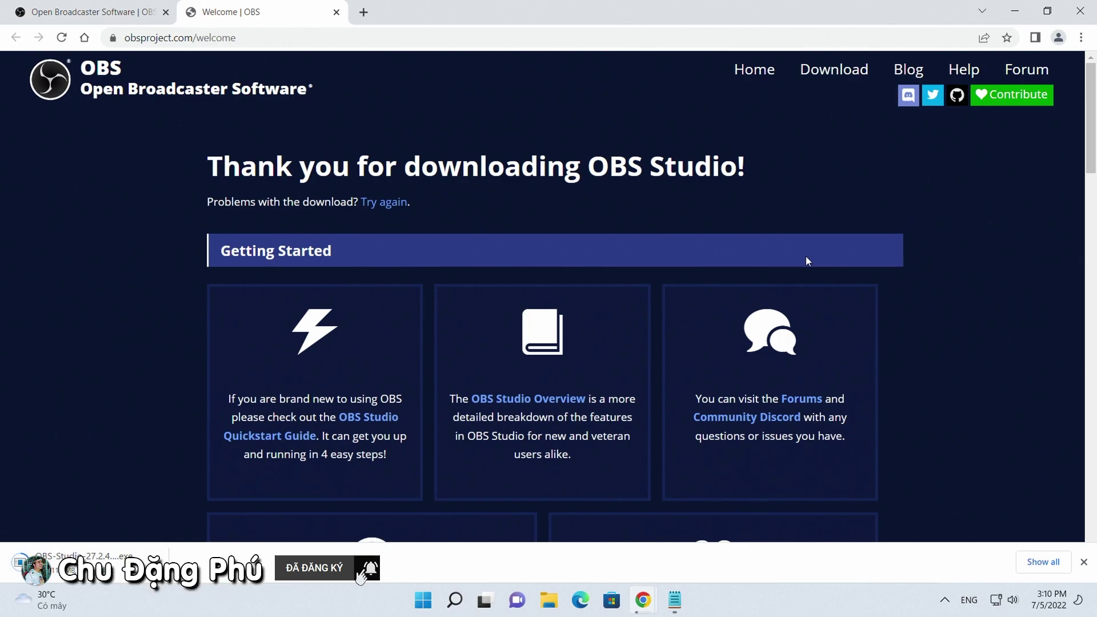
Step: Download obs-teleport.zip for Teleport 0.4.2 from the plugin's GitHub release page
{"action": "left_click", "coordinate": [1018, 9]}
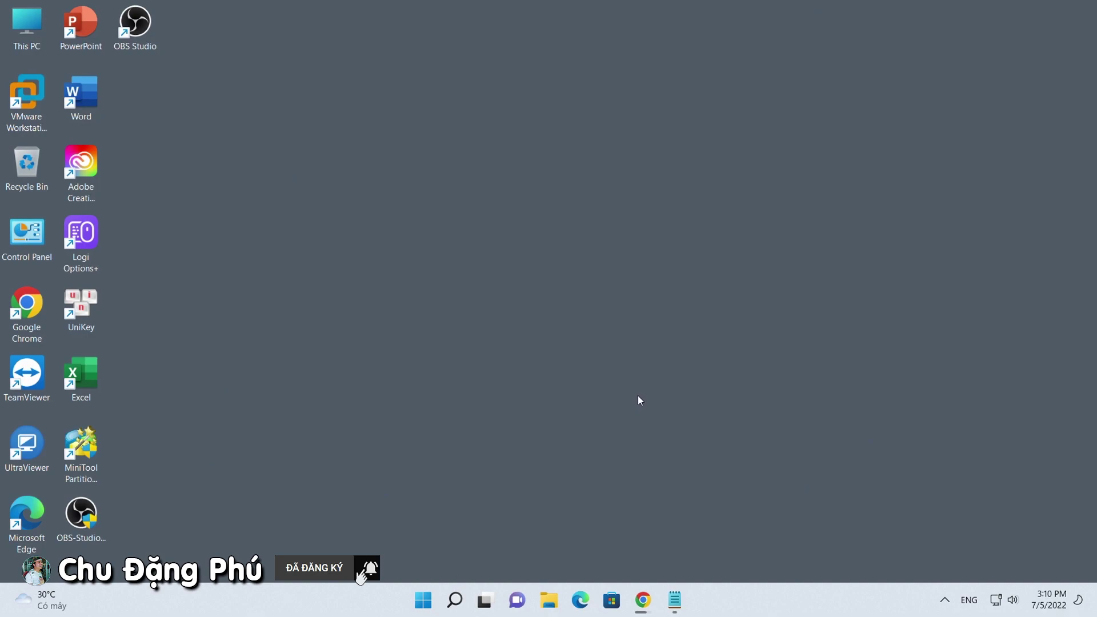
{"action": "left_click", "coordinate": [643, 600]}
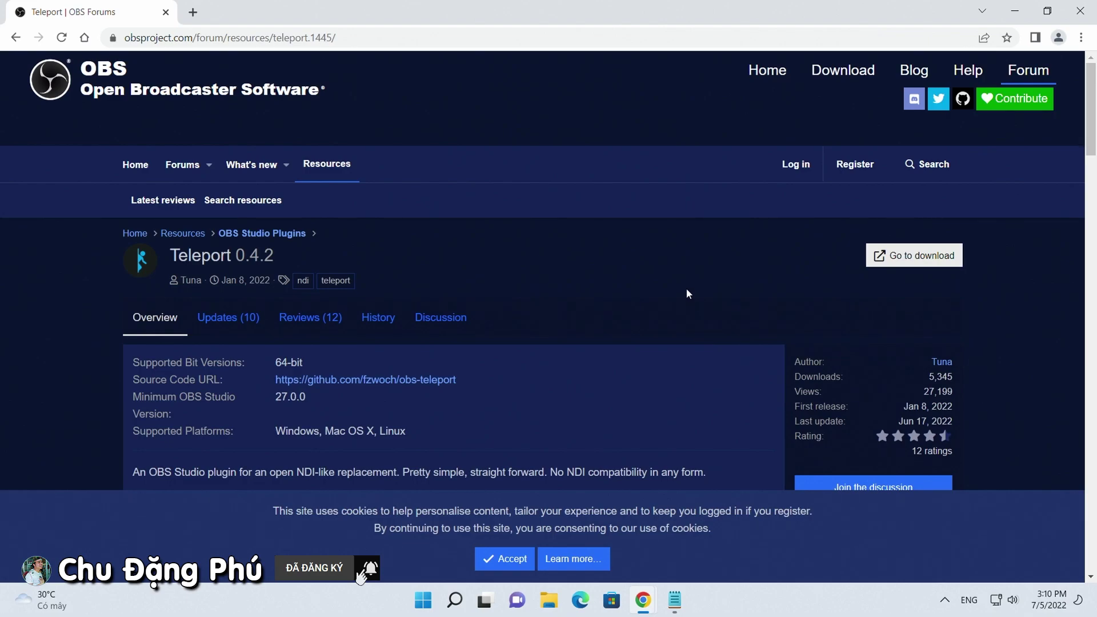
{"action": "scroll", "coordinate": [687, 293], "scroll_direction": "down", "scroll_amount": 1}
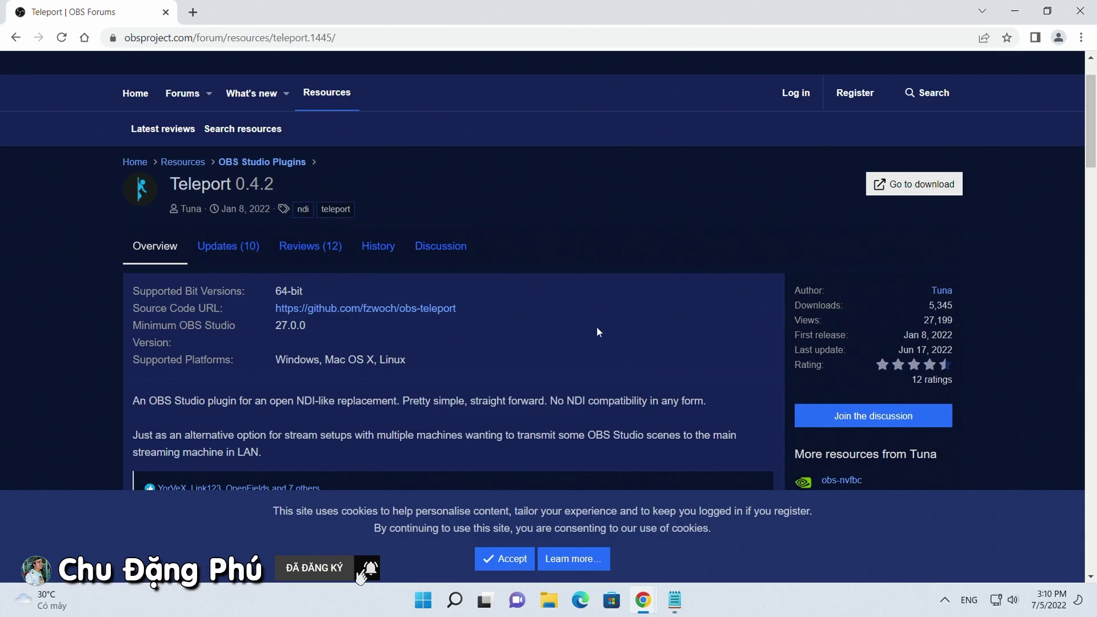
{"action": "left_click", "coordinate": [906, 192]}
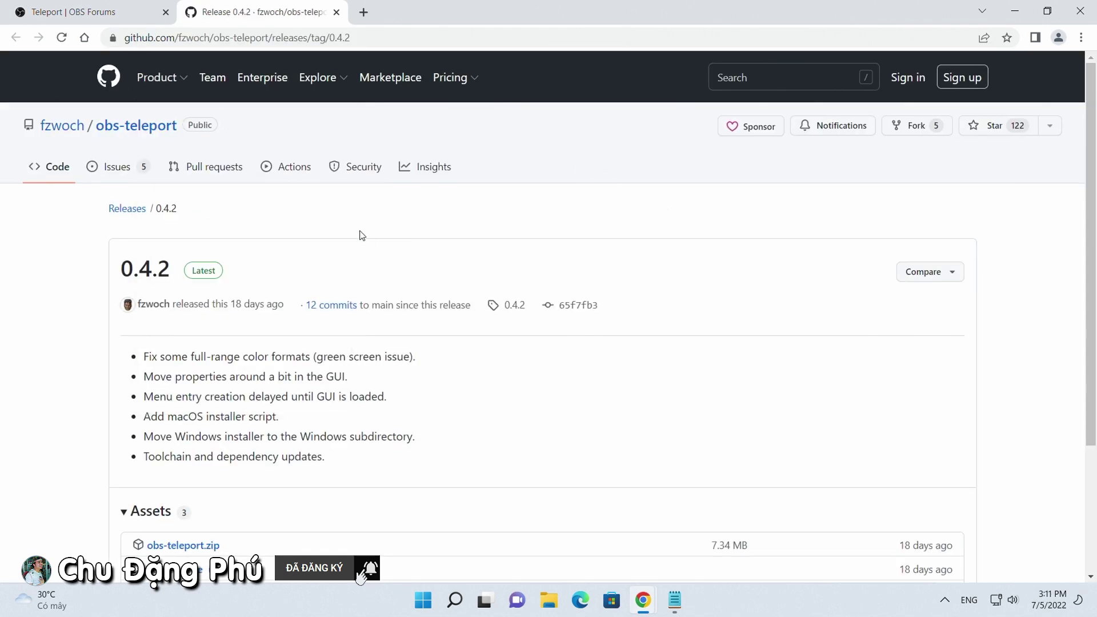
{"action": "scroll", "coordinate": [360, 240], "scroll_direction": "down", "scroll_amount": 3}
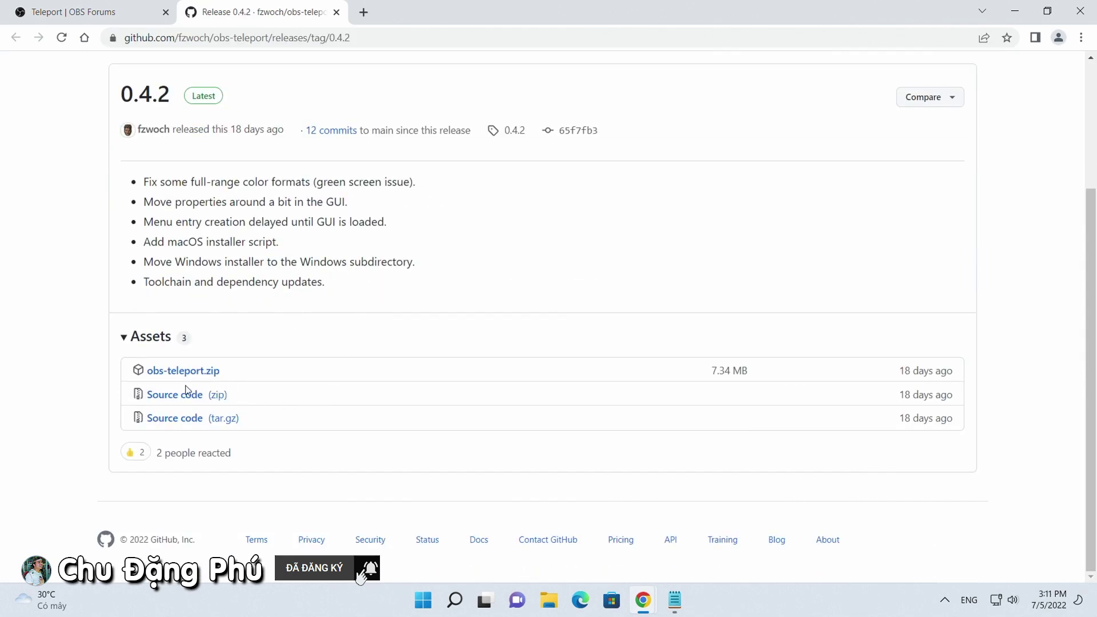
{"action": "left_click", "coordinate": [218, 378]}
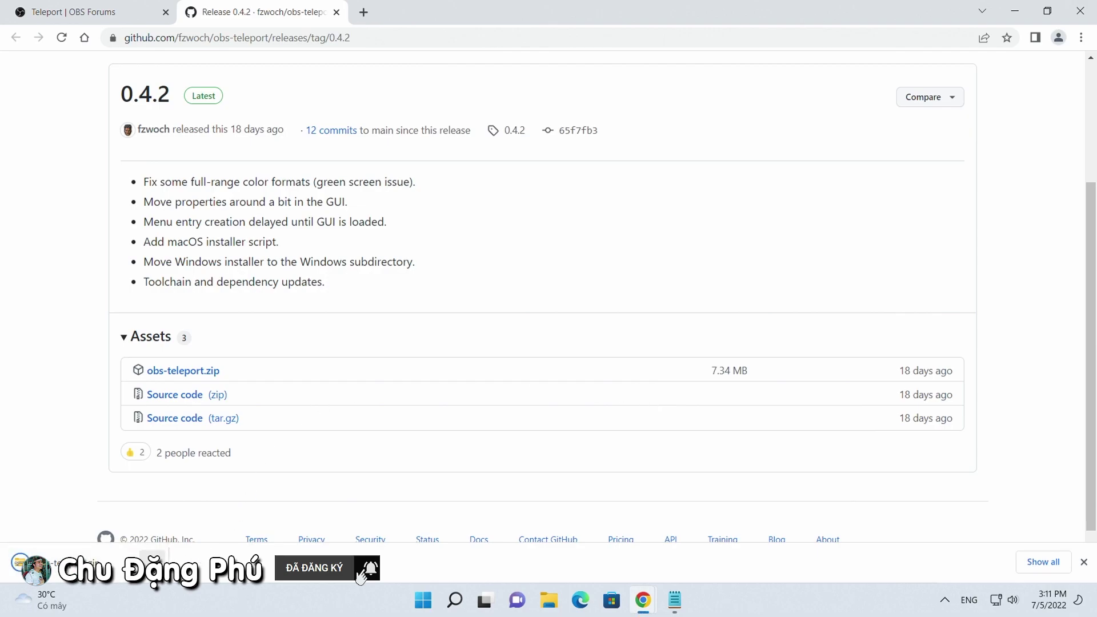
Step: Show the downloaded obs-teleport archive in the Downloads folder in a maximized window
{"action": "right_click", "coordinate": [164, 557]}
{"action": "left_click", "coordinate": [218, 519]}
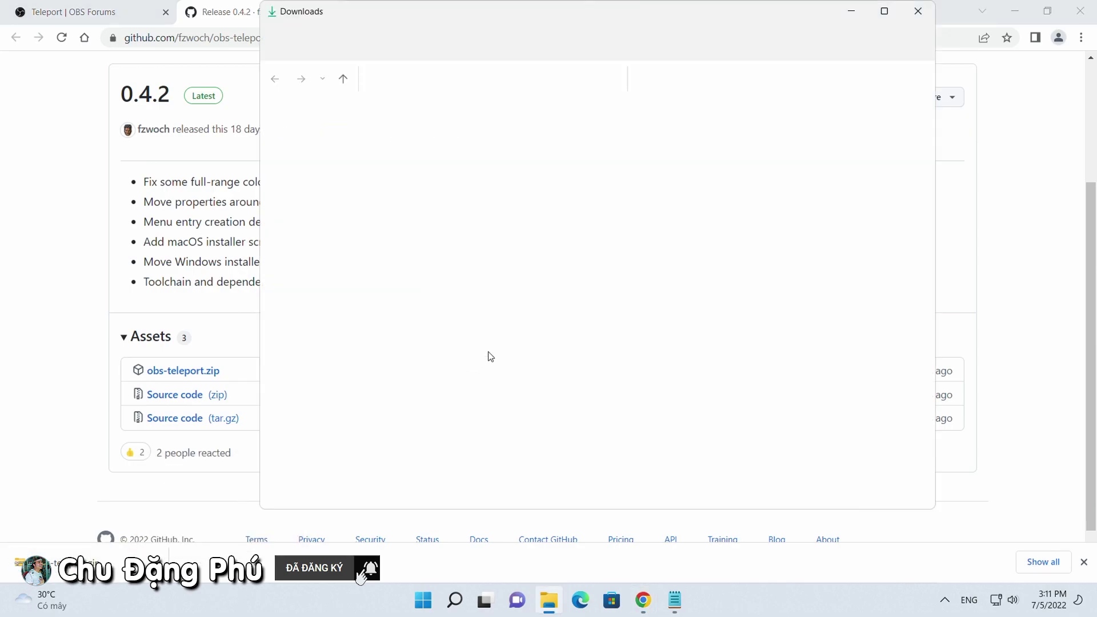
{"action": "left_click", "coordinate": [491, 351]}
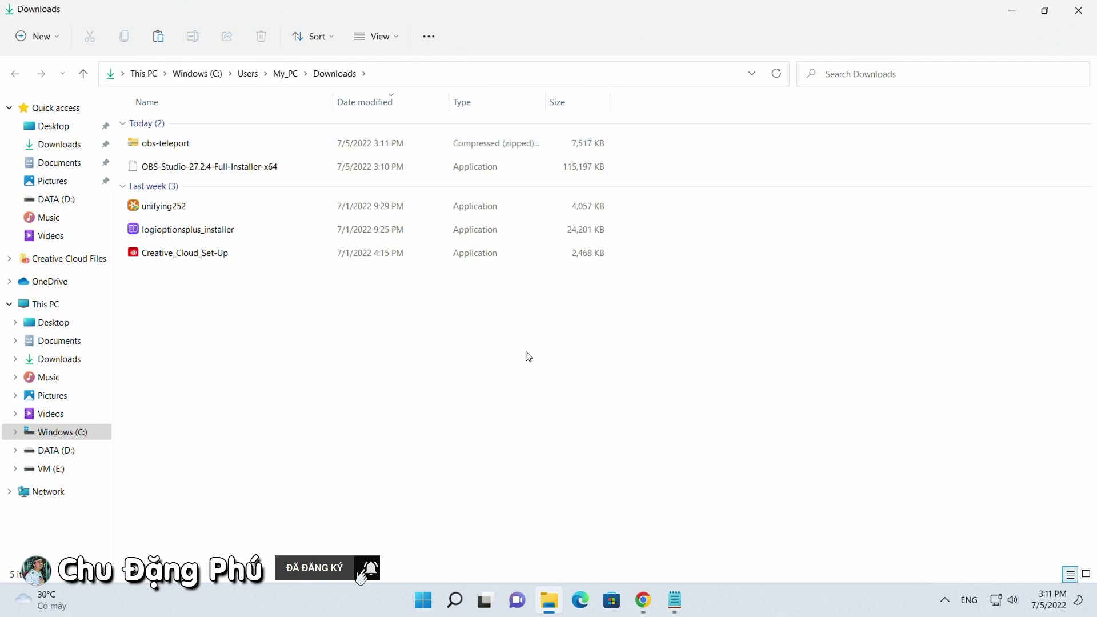
Step: Extract the obs-teleport archive with 7-Zip into its own obs-teleport folder inside Downloads
{"action": "right_click", "coordinate": [205, 149]}
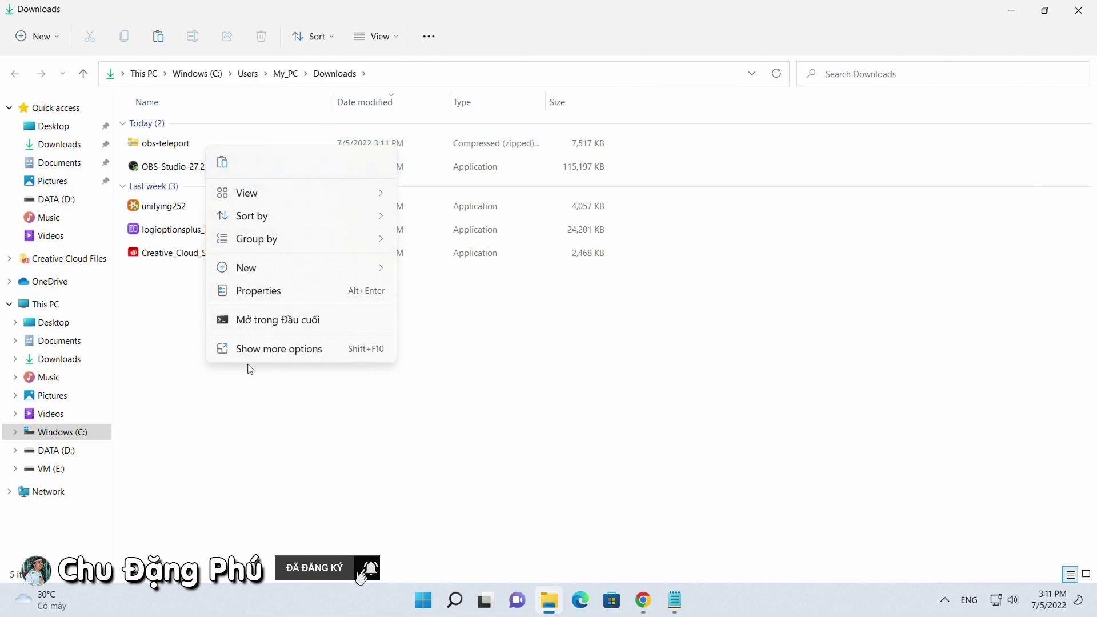
{"action": "left_click", "coordinate": [257, 347]}
{"action": "left_click", "coordinate": [160, 151]}
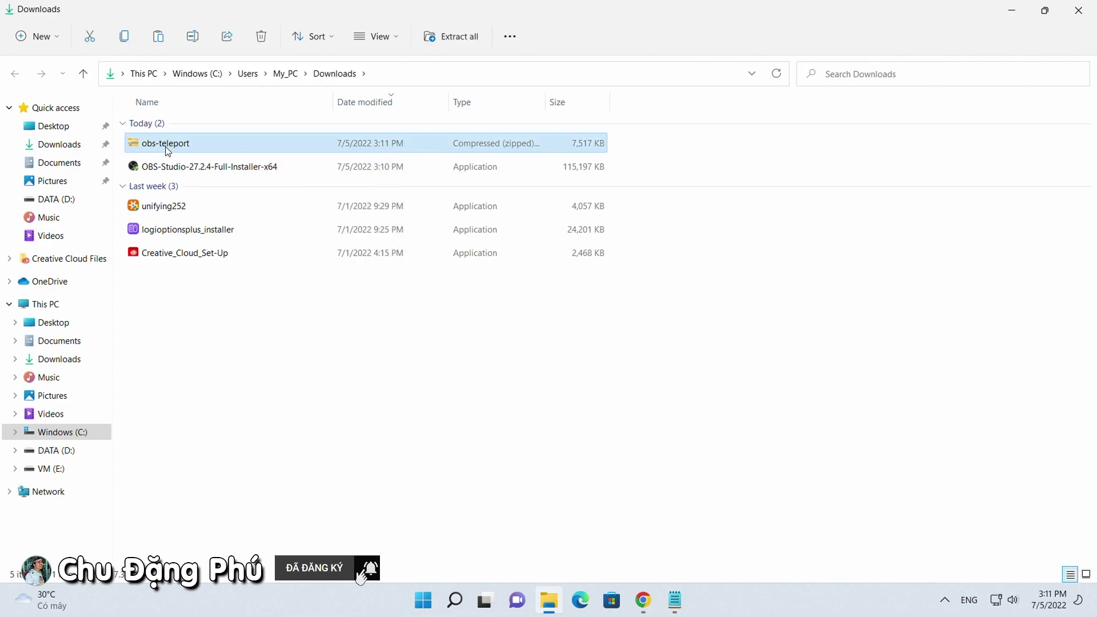
{"action": "right_click", "coordinate": [166, 150]}
{"action": "left_click", "coordinate": [222, 385]}
{"action": "mouse_move", "coordinate": [246, 211]}
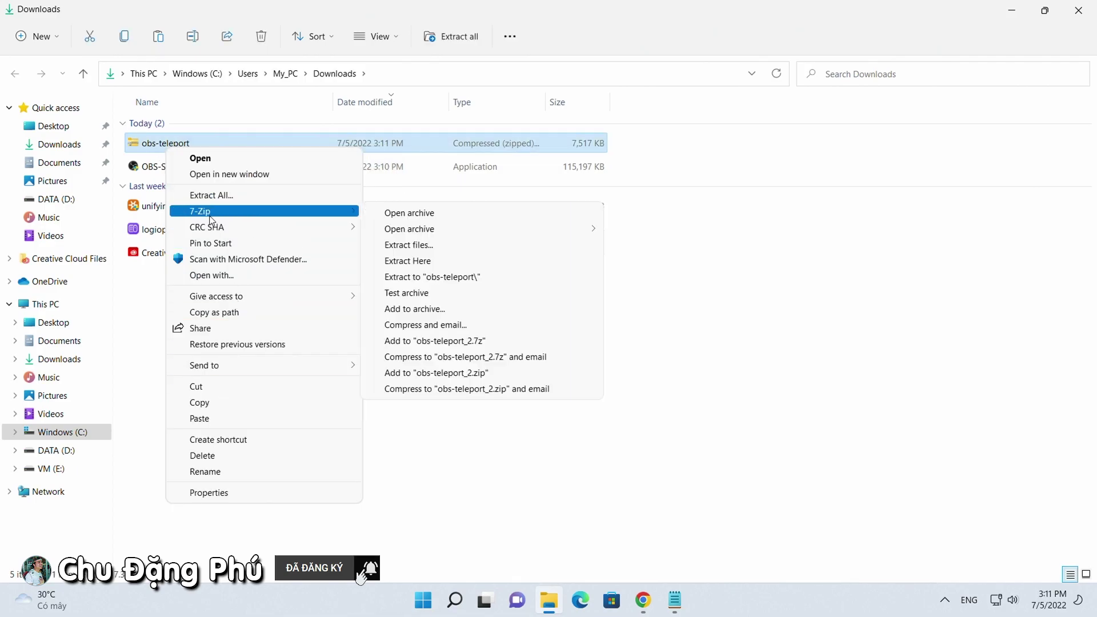
{"action": "left_click", "coordinate": [436, 278]}
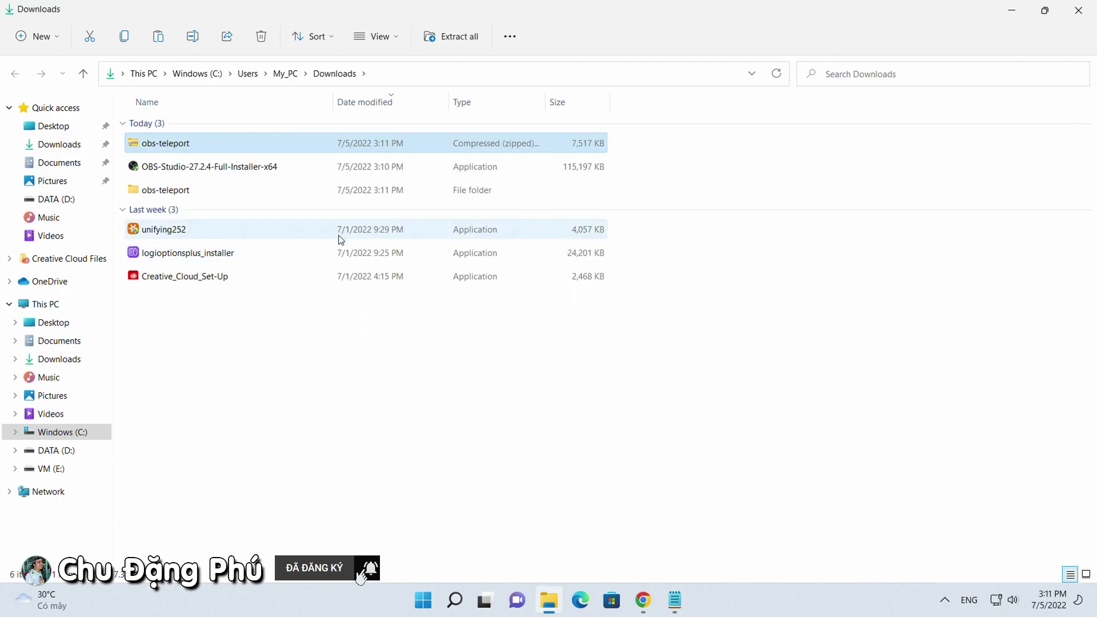
Step: Copy obs-teleport.dll from the windows-x86_64 subfolder of the extracted obs-teleport folder
{"action": "double_click", "coordinate": [193, 197]}
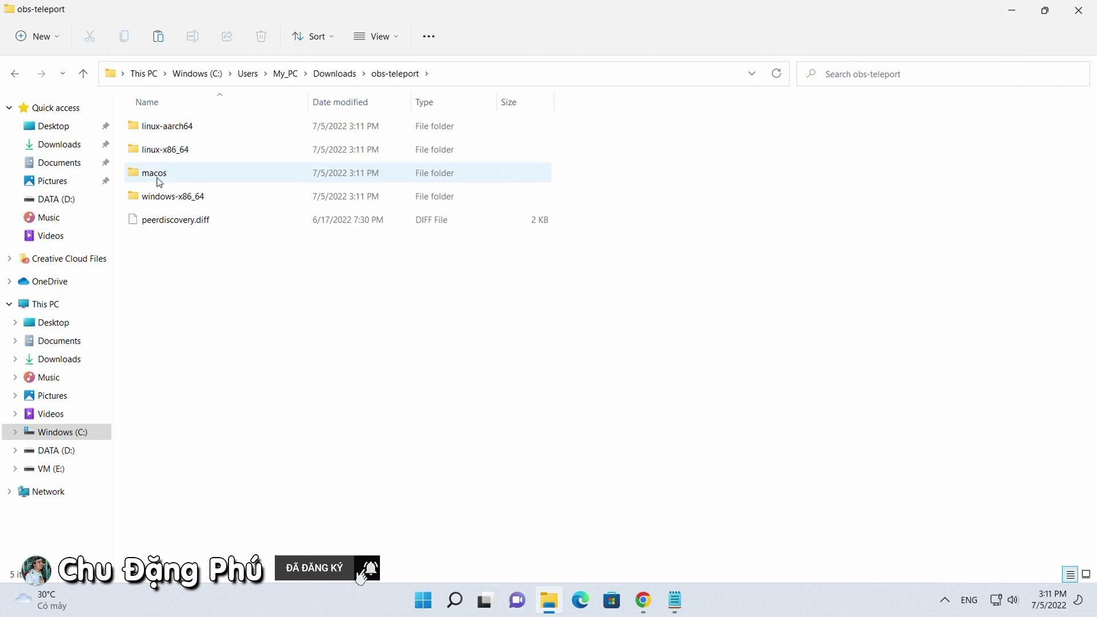
{"action": "double_click", "coordinate": [205, 201]}
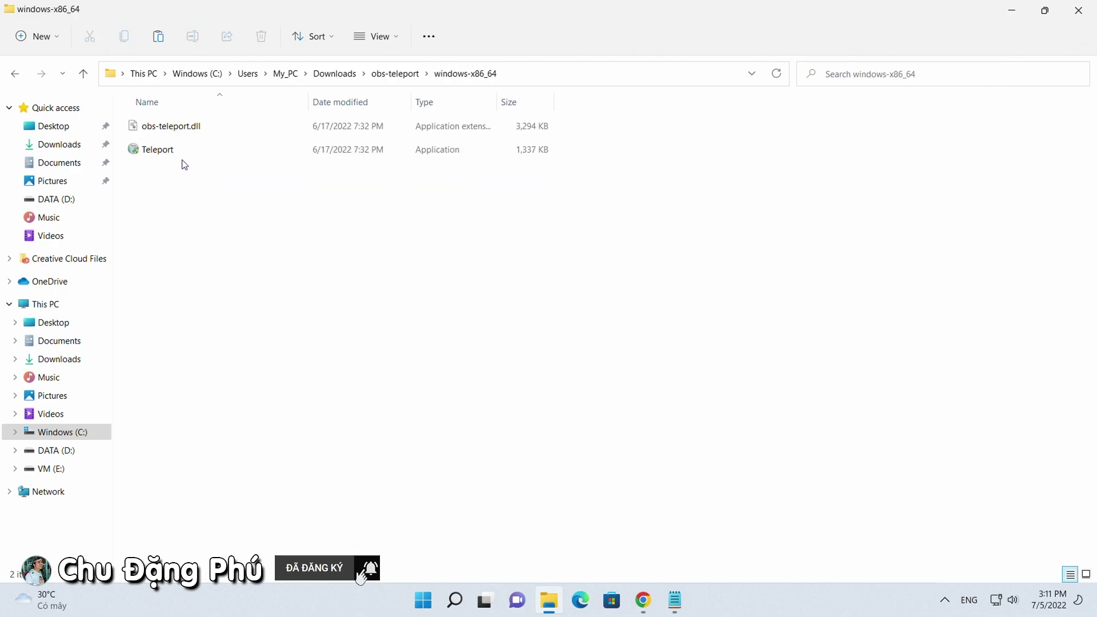
{"action": "right_click", "coordinate": [206, 131]}
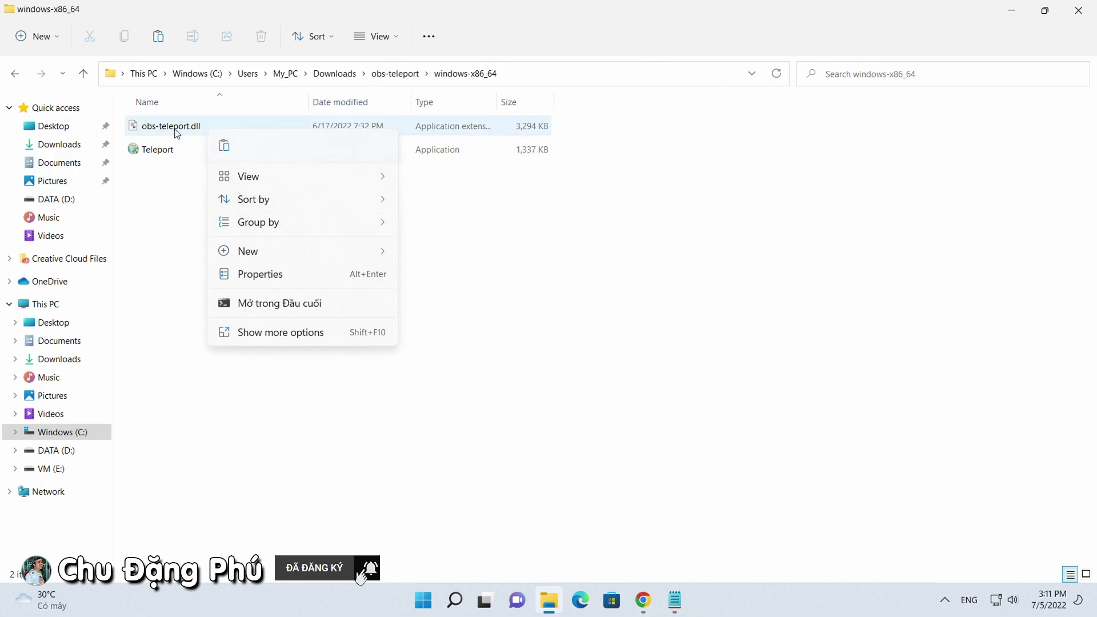
{"action": "right_click", "coordinate": [180, 127]}
{"action": "key", "text": "Escape"}
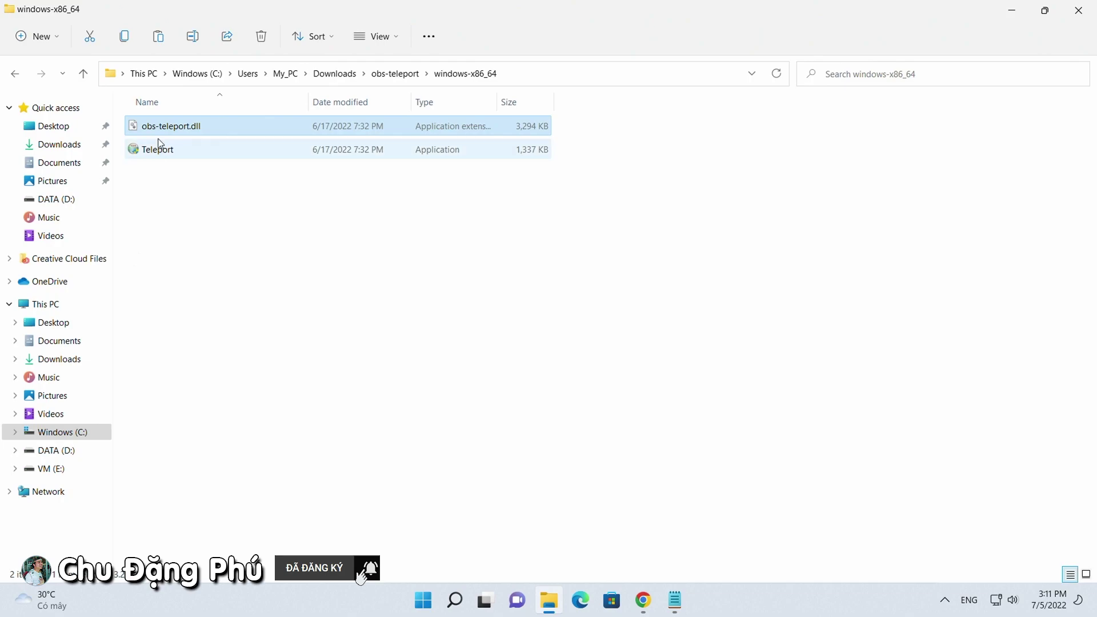
Step: Paste obs-teleport.dll into C:\Program Files\obs-studio\obs-plugins\64bit
{"action": "left_click", "coordinate": [189, 75]}
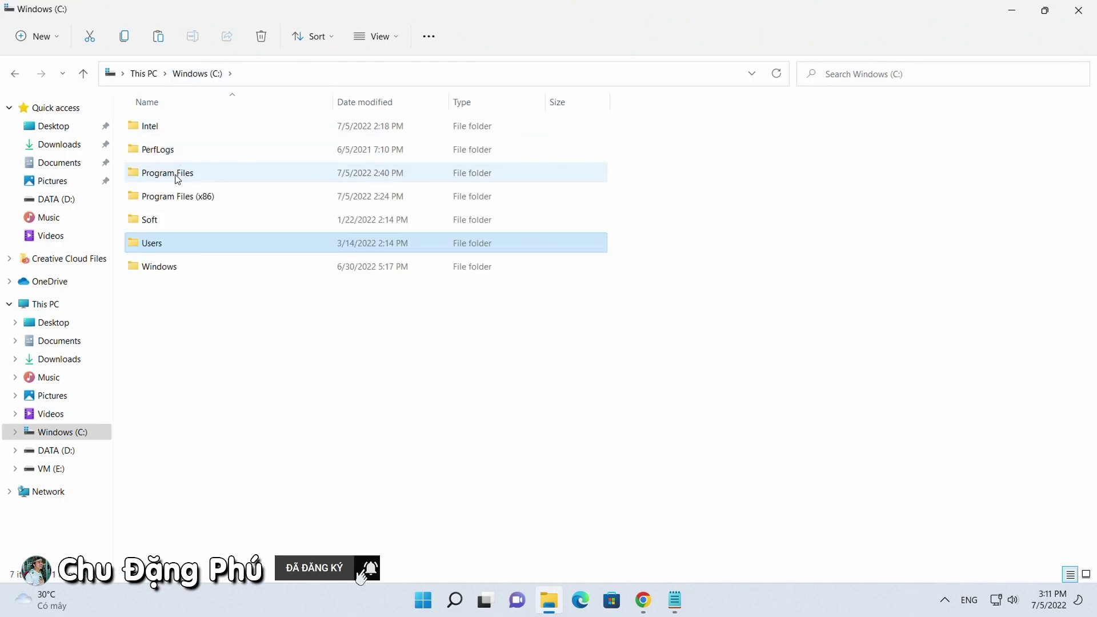
{"action": "double_click", "coordinate": [222, 177]}
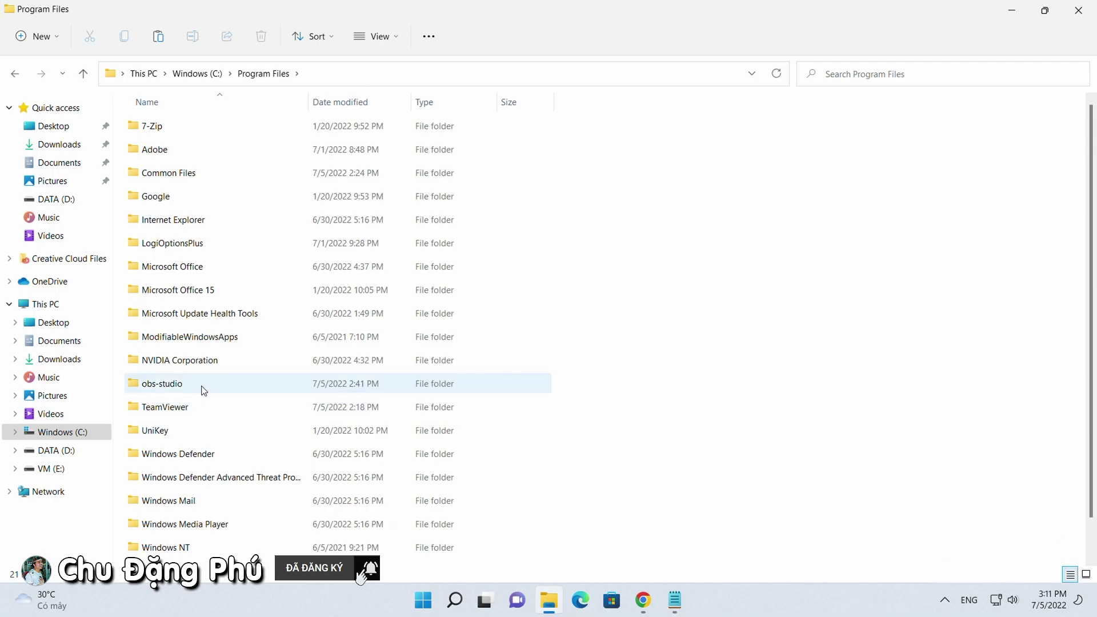
{"action": "double_click", "coordinate": [204, 390]}
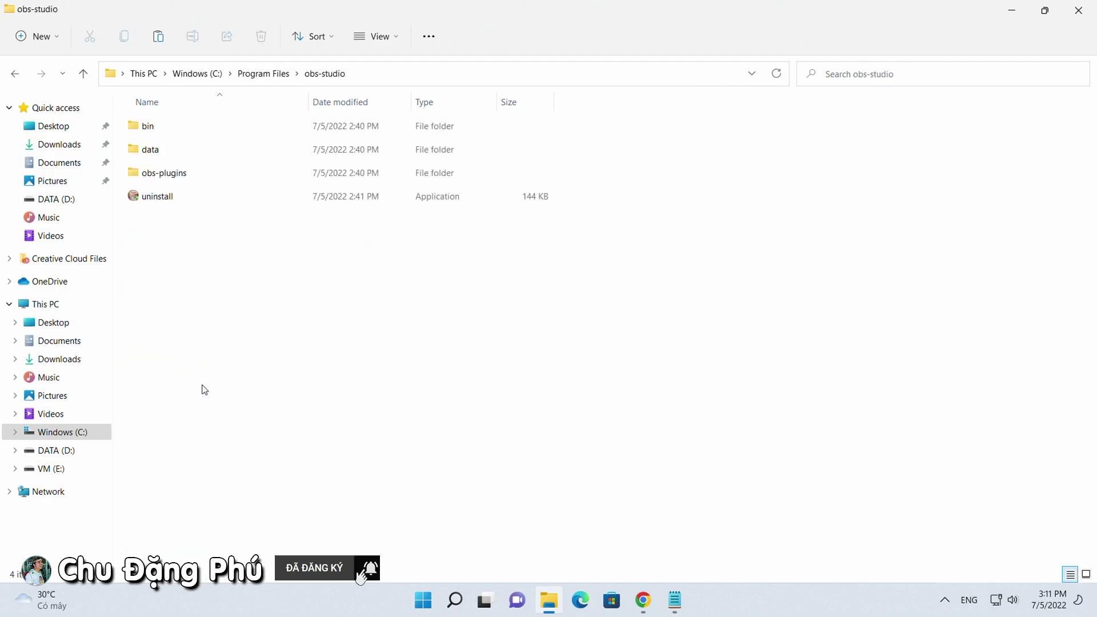
{"action": "double_click", "coordinate": [217, 180]}
{"action": "double_click", "coordinate": [182, 129]}
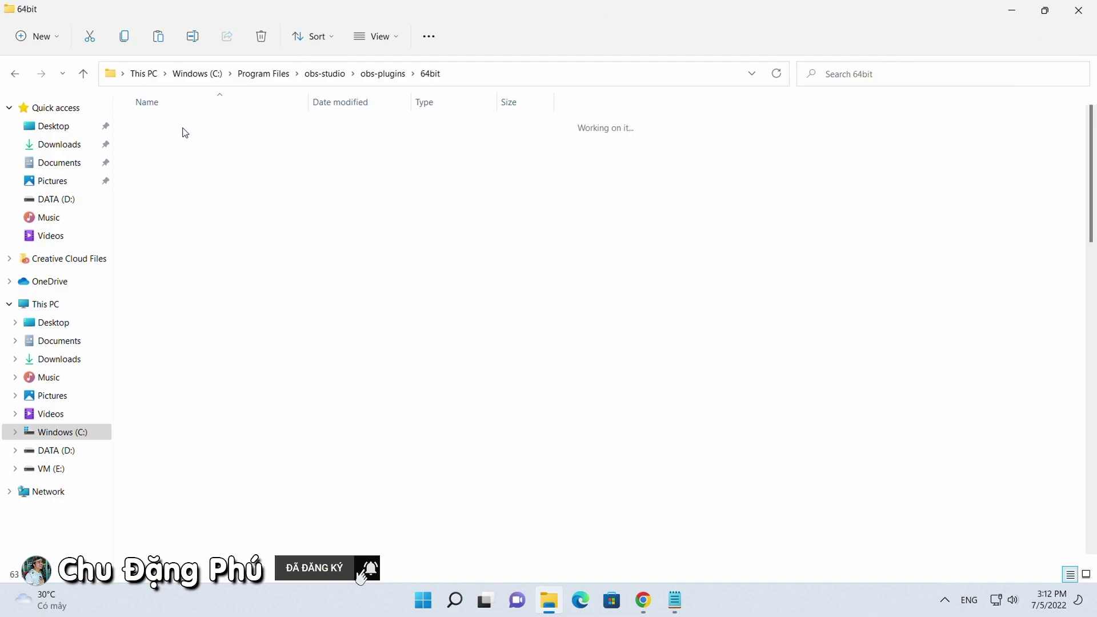
{"action": "right_click", "coordinate": [664, 231]}
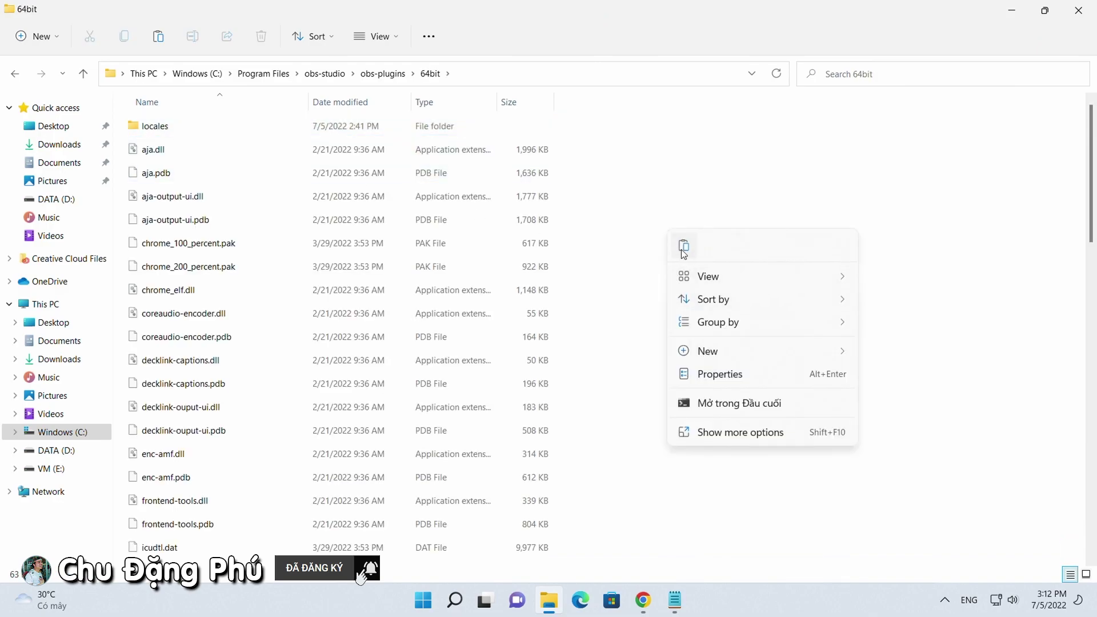
{"action": "left_click", "coordinate": [684, 248]}
{"action": "left_click", "coordinate": [530, 232]}
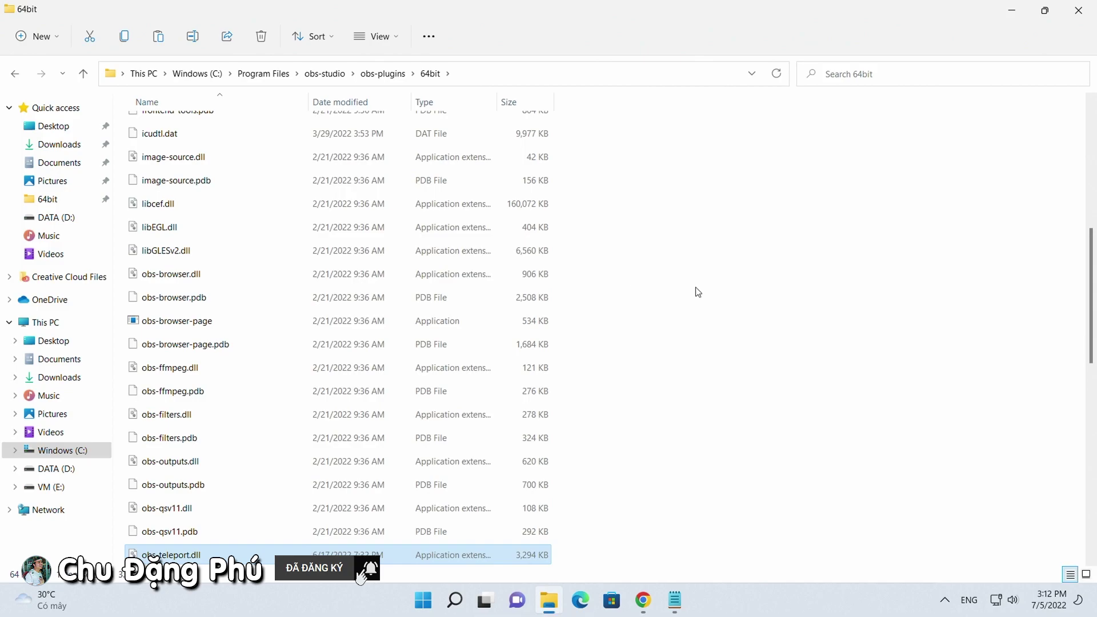
{"action": "left_click", "coordinate": [694, 293]}
Step: Close the File Explorer and Chrome windows and start OBS Studio from the desktop
{"action": "left_click", "coordinate": [1088, 13]}
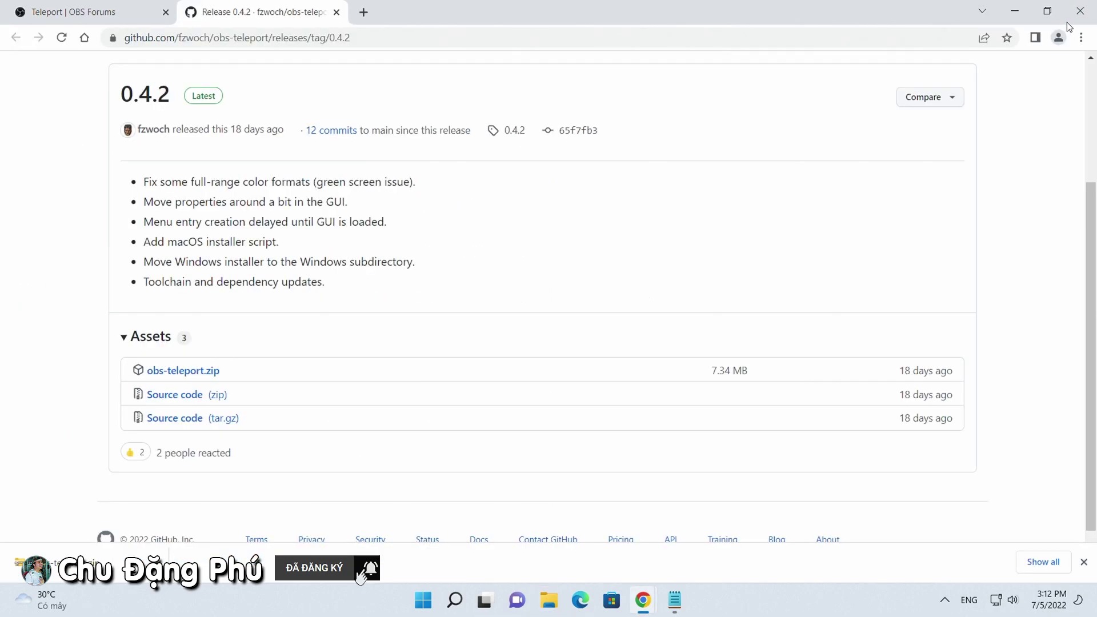
{"action": "left_click", "coordinate": [1092, 10]}
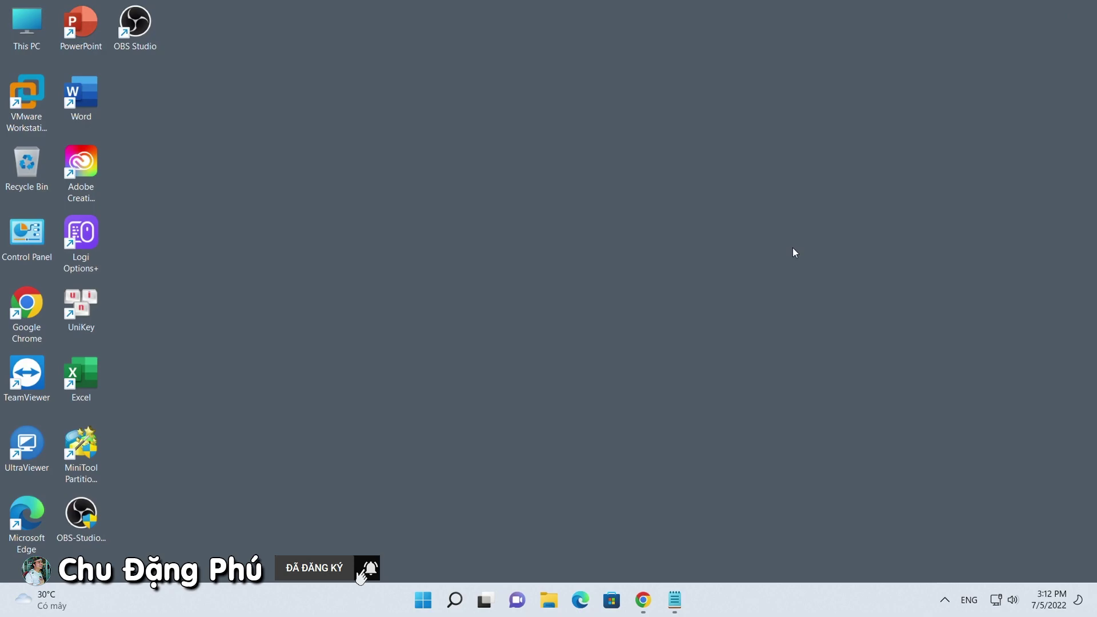
{"action": "double_click", "coordinate": [150, 49]}
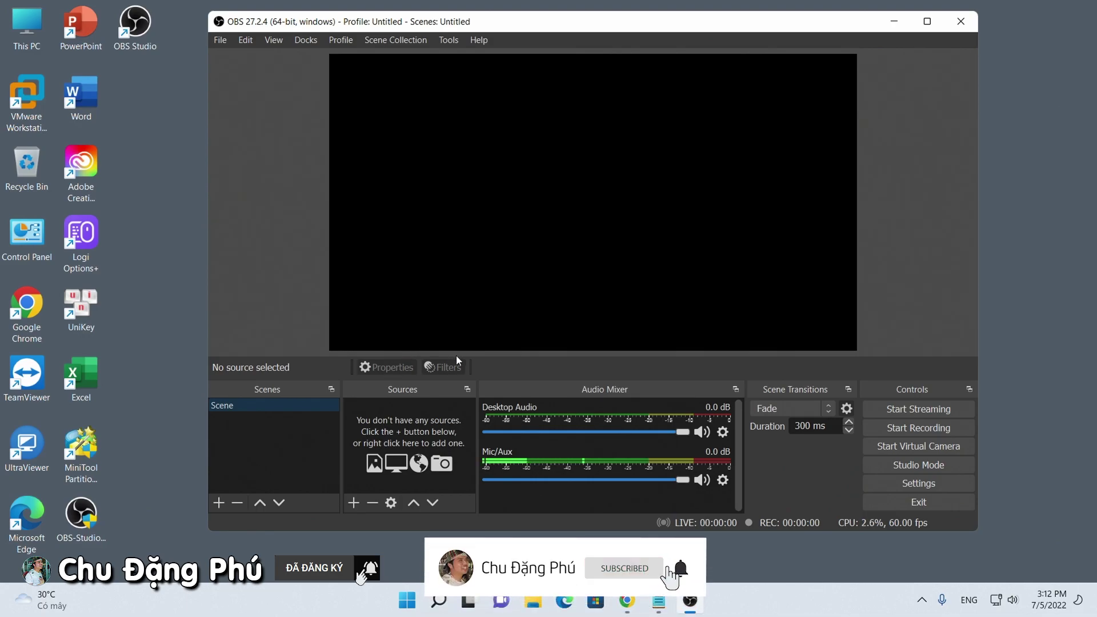
Step: Add a Display Capture source named "quay man hinh" that captures Display 1 with the Automatic capture method
{"action": "left_click", "coordinate": [353, 503]}
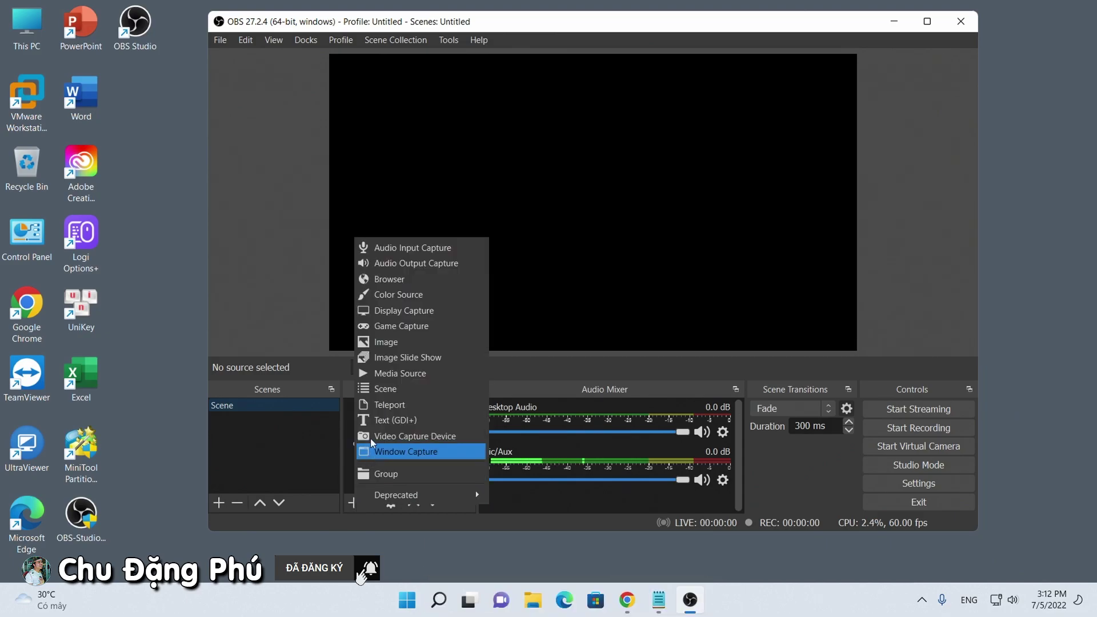
{"action": "left_click", "coordinate": [400, 311]}
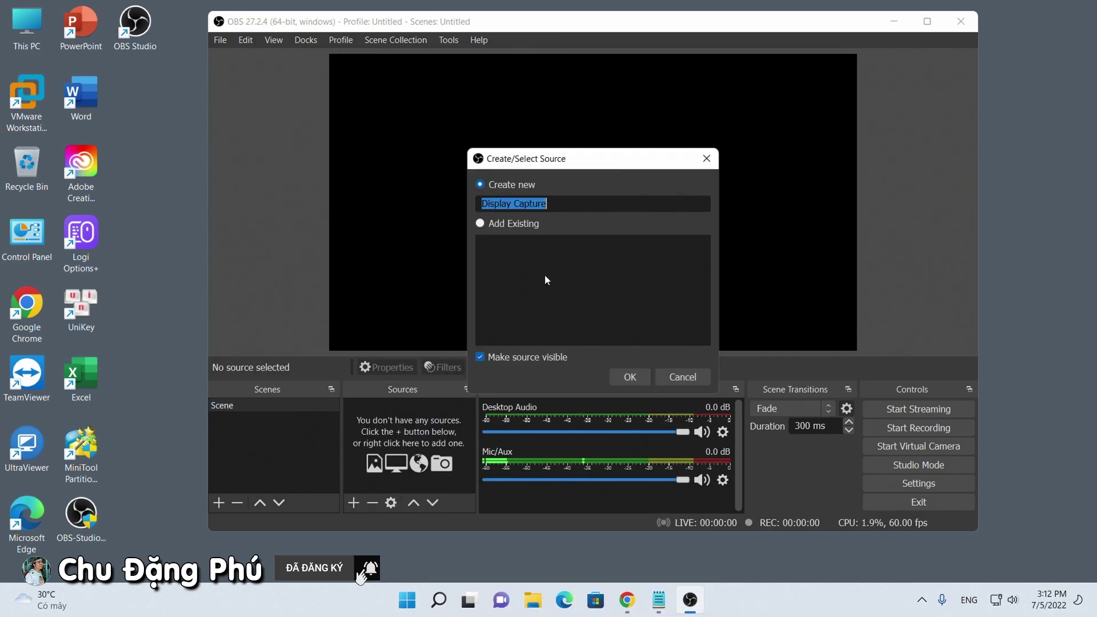
{"action": "type", "text": "quay man hinh"}
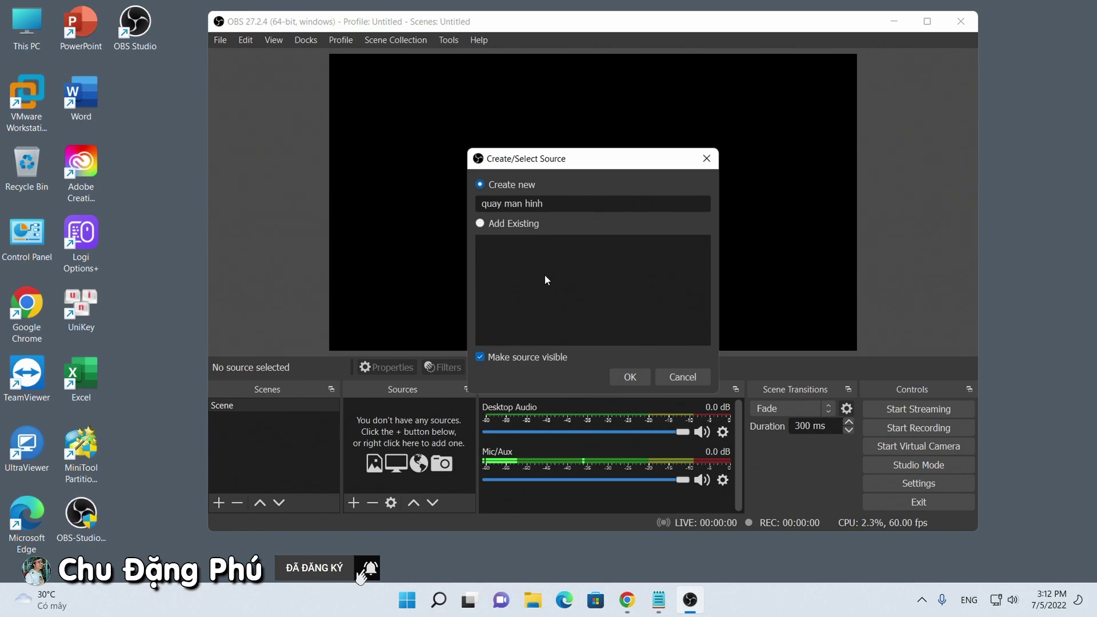
{"action": "left_click", "coordinate": [629, 377]}
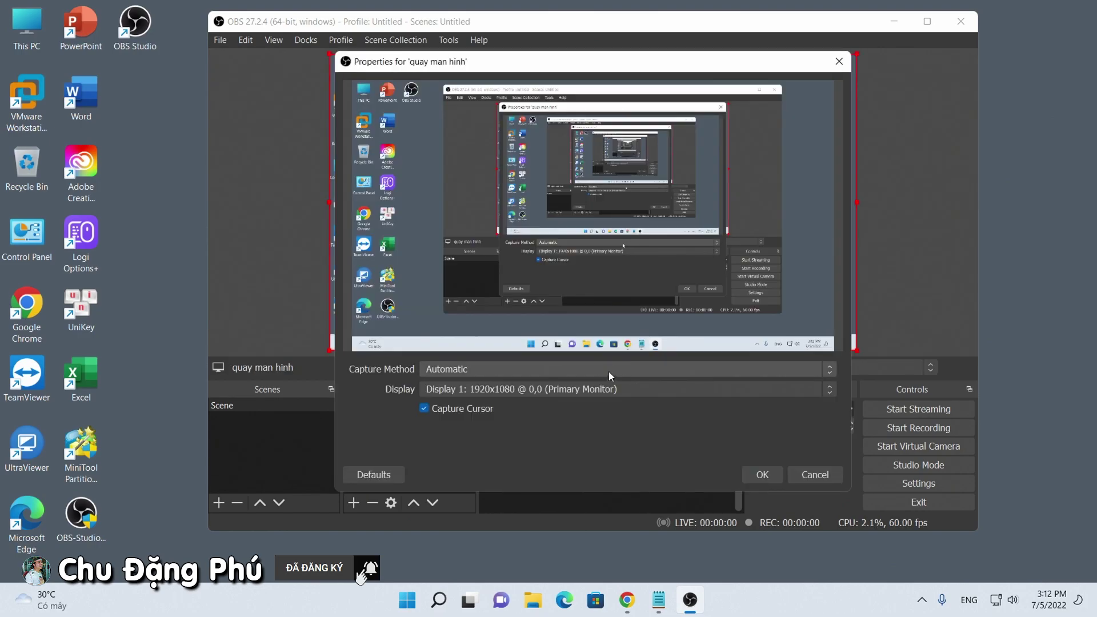
{"action": "left_click", "coordinate": [759, 475]}
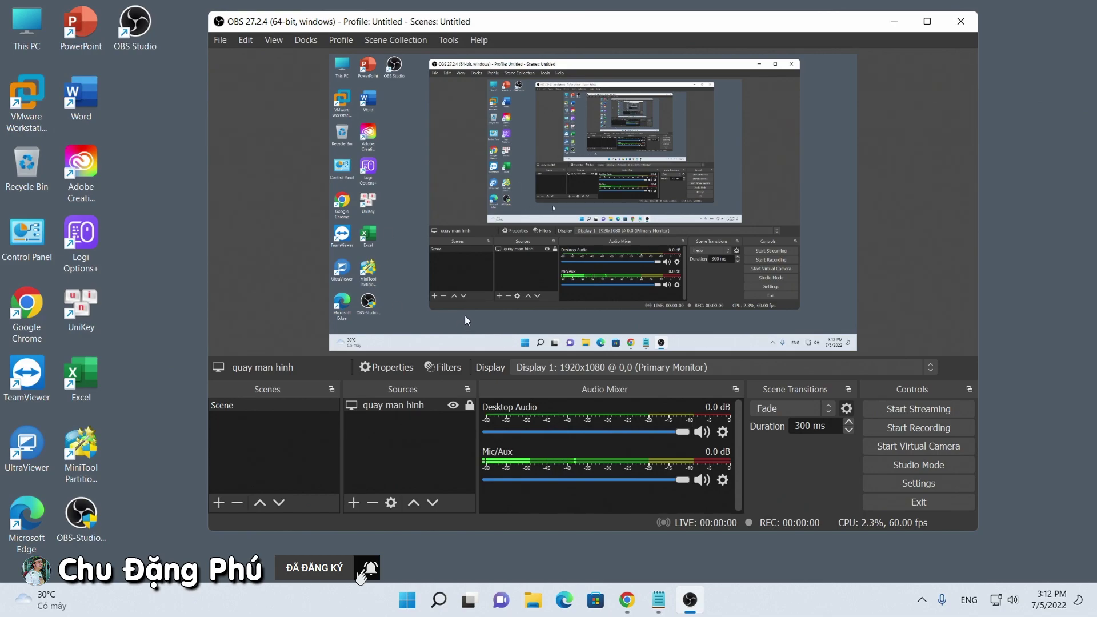
Step: Configure the Teleport output with the identifier Transmit and port 555, keeping Teleport enabled
{"action": "left_click", "coordinate": [448, 40]}
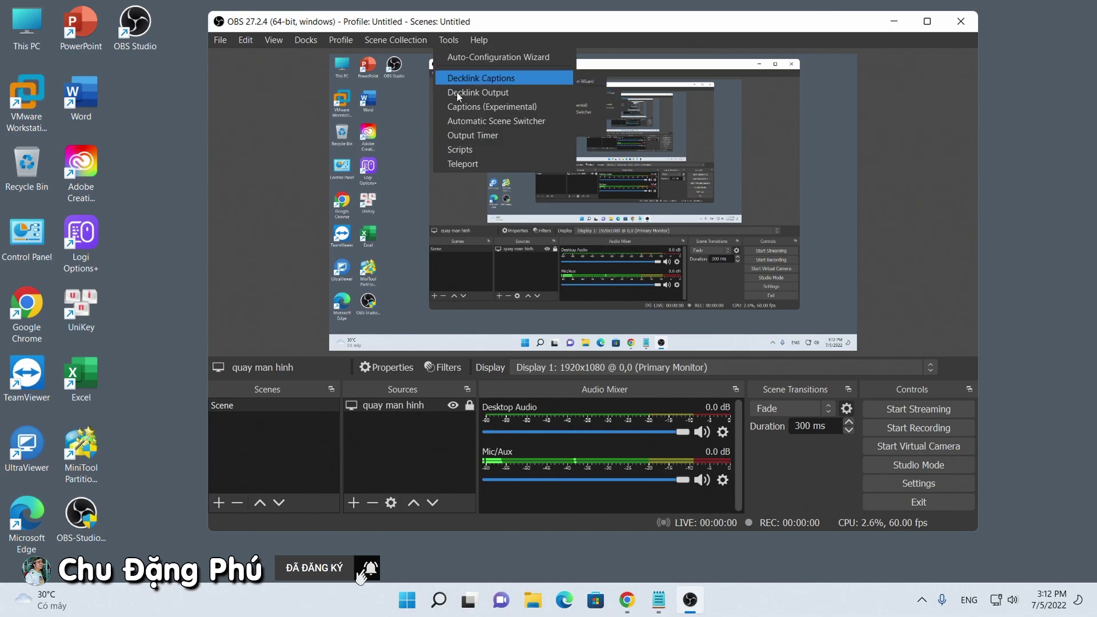
{"action": "left_click", "coordinate": [491, 165]}
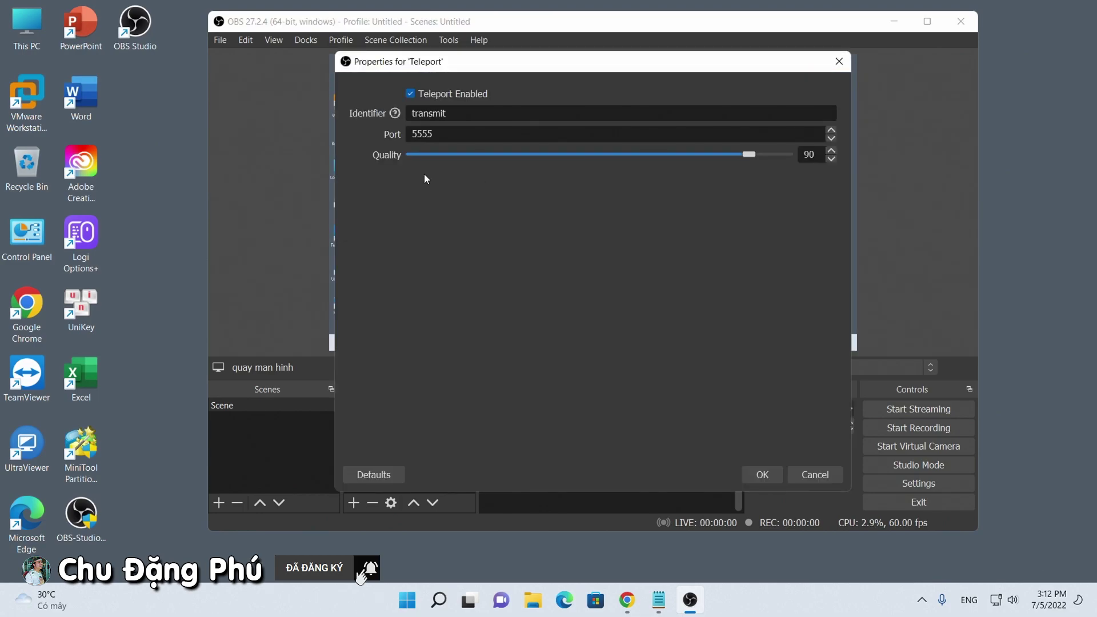
{"action": "left_click_drag", "start_coordinate": [475, 117], "coordinate": [358, 121]}
{"action": "left_click_drag", "start_coordinate": [476, 115], "coordinate": [399, 116]}
{"action": "type", "text": "Transmit"}
{"action": "key", "text": "Tab"}
{"action": "type", "text": "555"}
{"action": "left_click", "coordinate": [750, 472]}
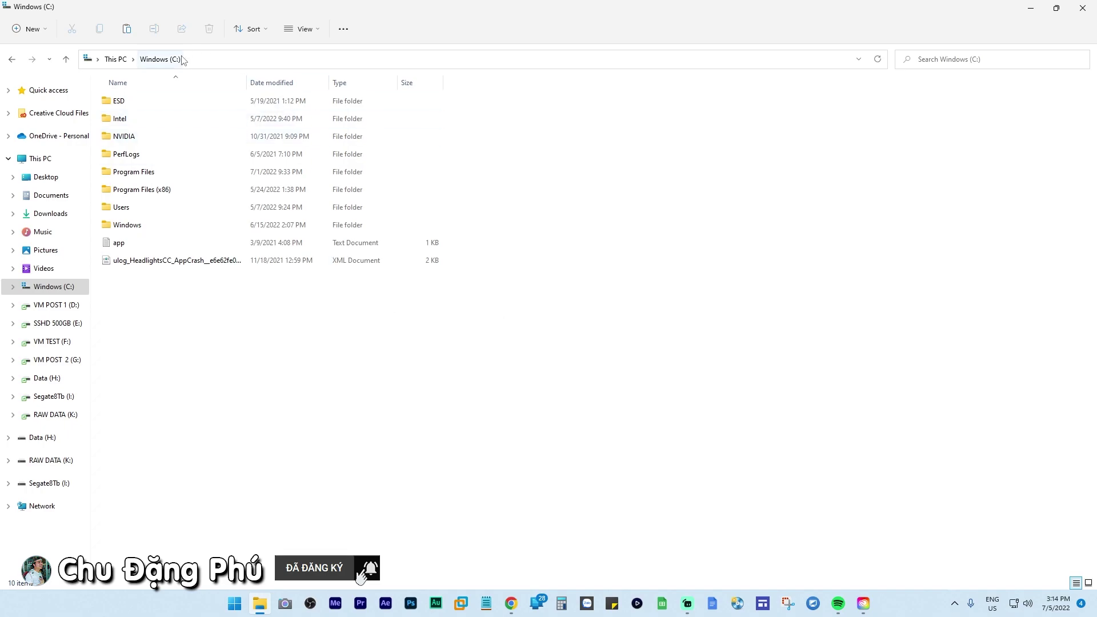
Step: Paste the copied obs-teleport.dll into the second computer's C:\Program Files\obs-studio\obs-plugins\64bit with administrator permission, and close the folder window
{"action": "double_click", "coordinate": [155, 173]}
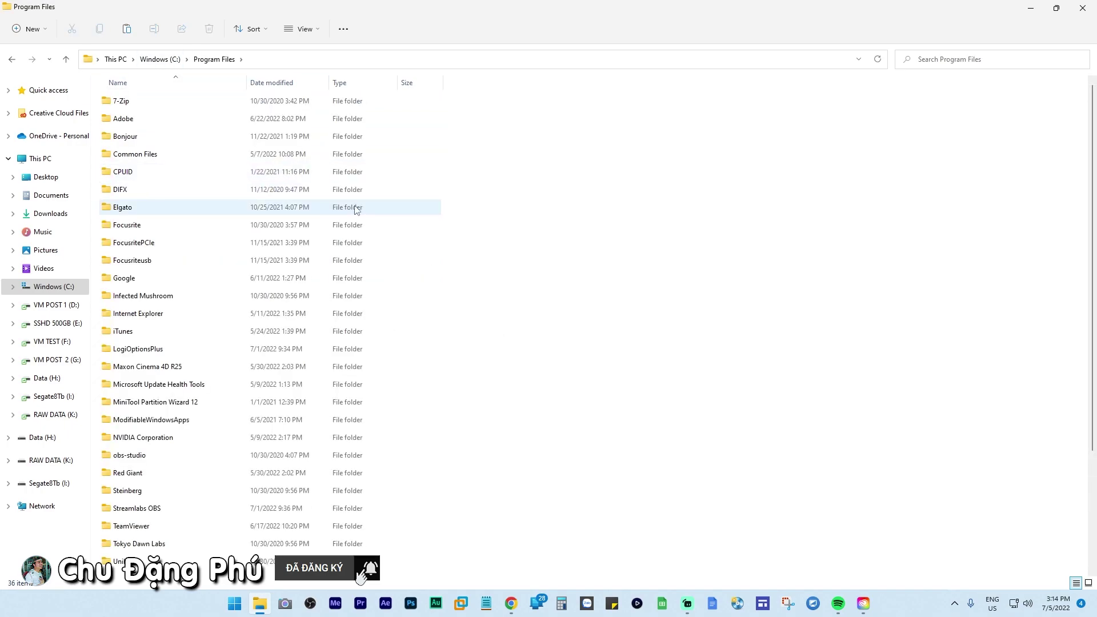
{"action": "scroll", "coordinate": [172, 449], "scroll_direction": "down", "scroll_amount": 3}
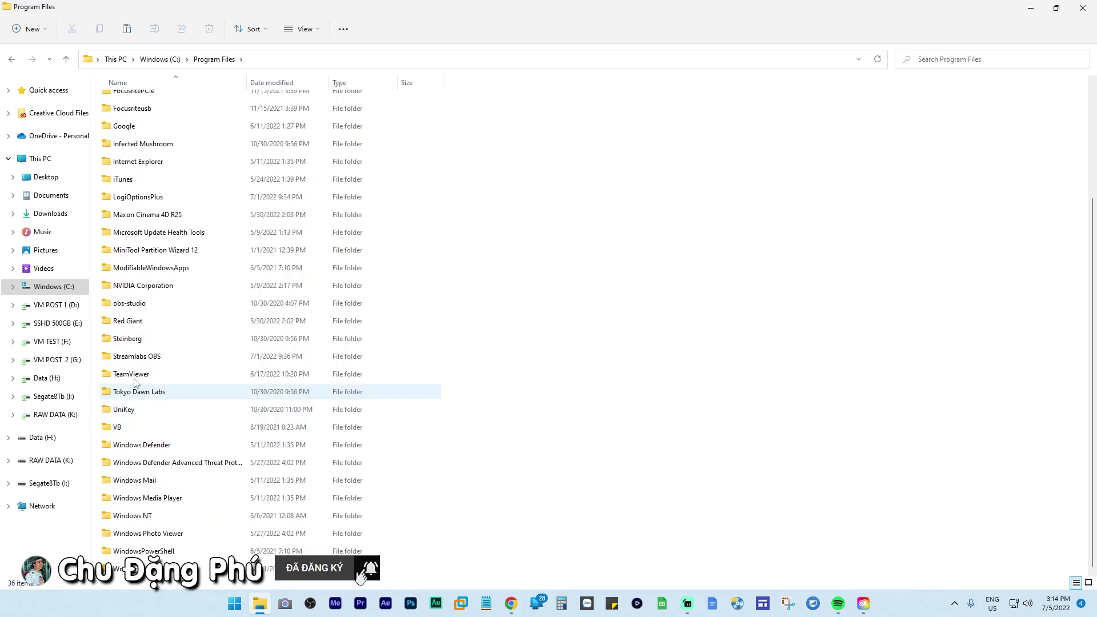
{"action": "double_click", "coordinate": [162, 305]}
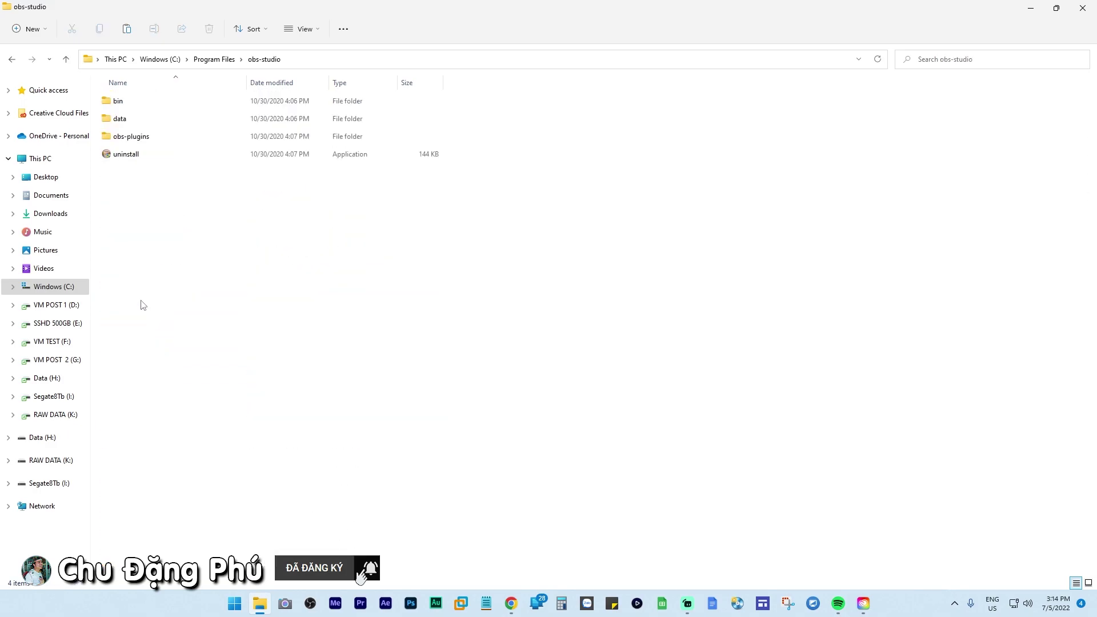
{"action": "double_click", "coordinate": [158, 137]}
{"action": "double_click", "coordinate": [204, 103]}
{"action": "right_click", "coordinate": [762, 281]}
{"action": "left_click", "coordinate": [776, 292]}
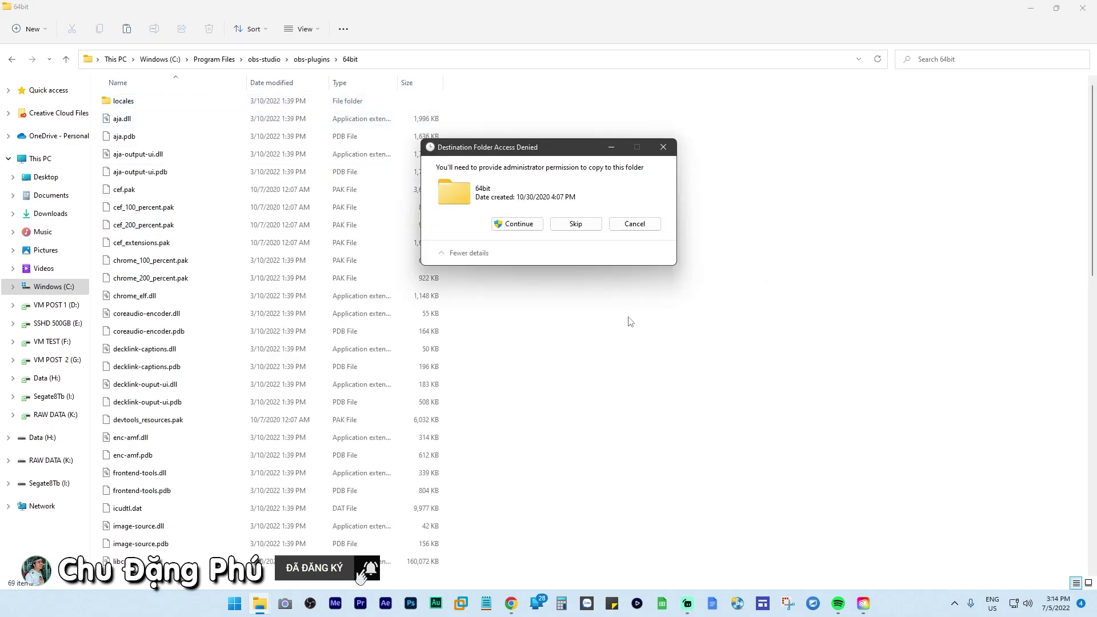
{"action": "left_click", "coordinate": [522, 226]}
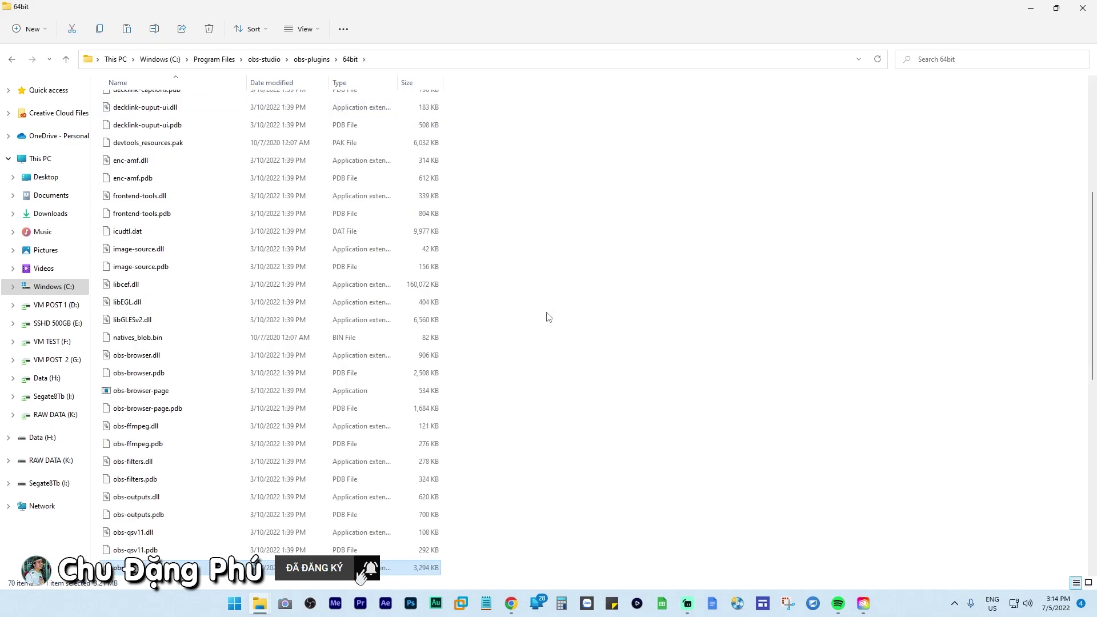
{"action": "left_click", "coordinate": [1082, 8]}
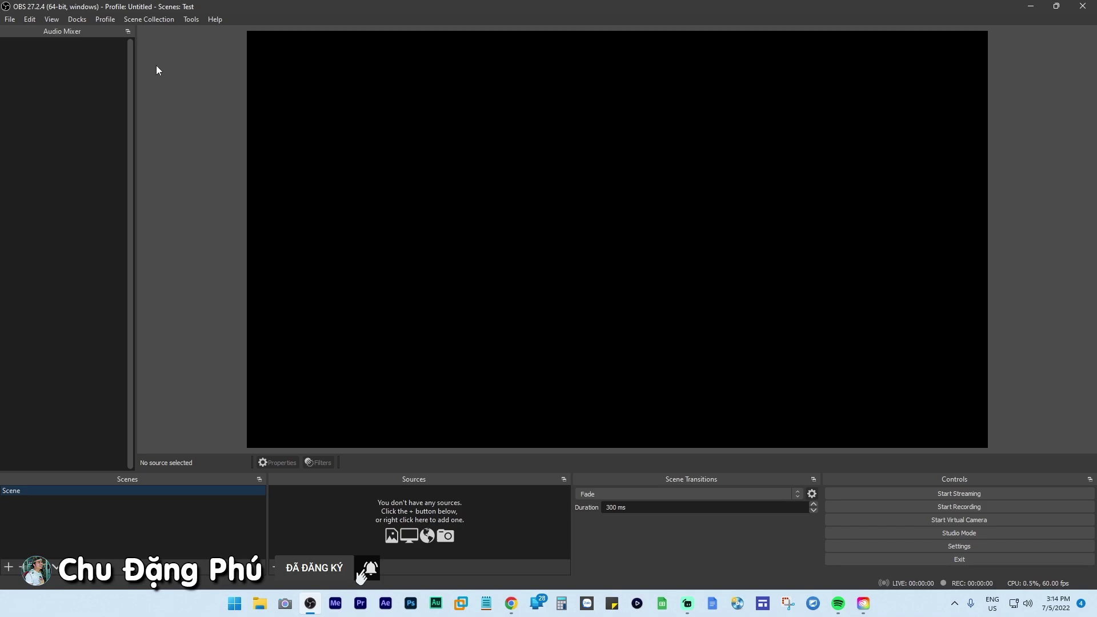
Step: Set the second computer's Teleport output identifier to Stream and its port to 5555
{"action": "left_click", "coordinate": [193, 19]}
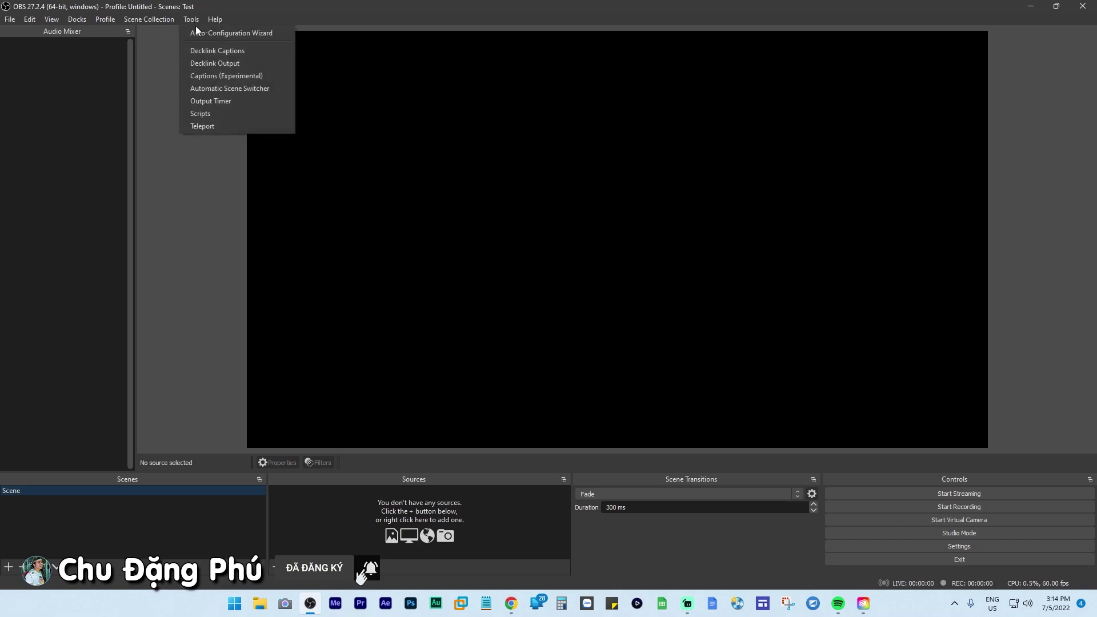
{"action": "left_click", "coordinate": [216, 128]}
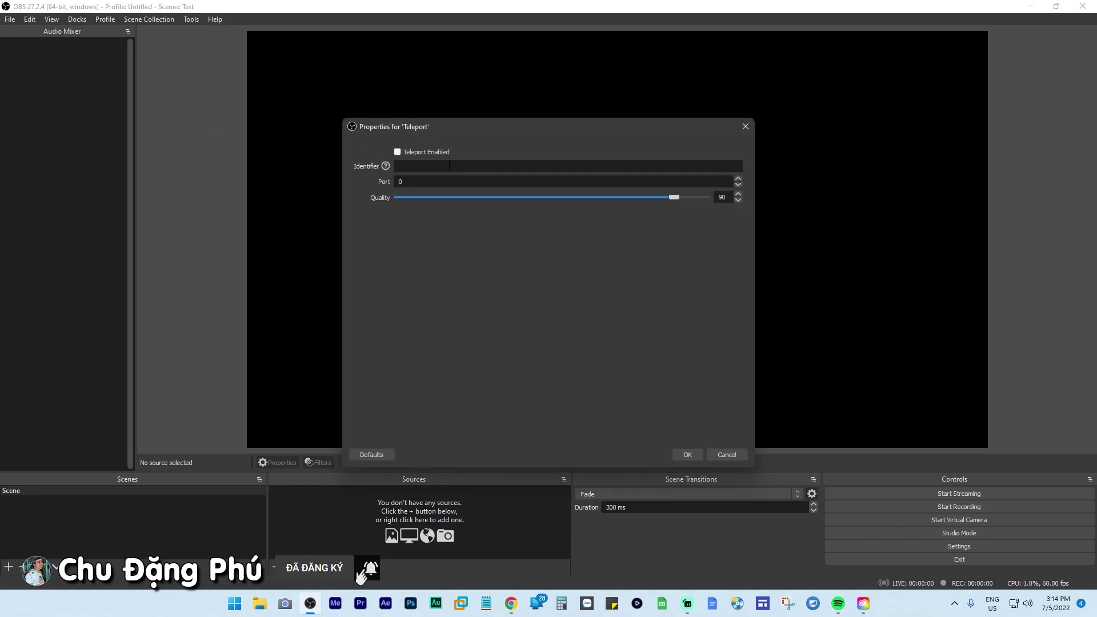
{"action": "left_click", "coordinate": [449, 166]}
{"action": "type", "text": "Stream"}
{"action": "key", "text": "Tab"}
{"action": "type", "text": "5555"}
{"action": "left_click", "coordinate": [679, 458]}
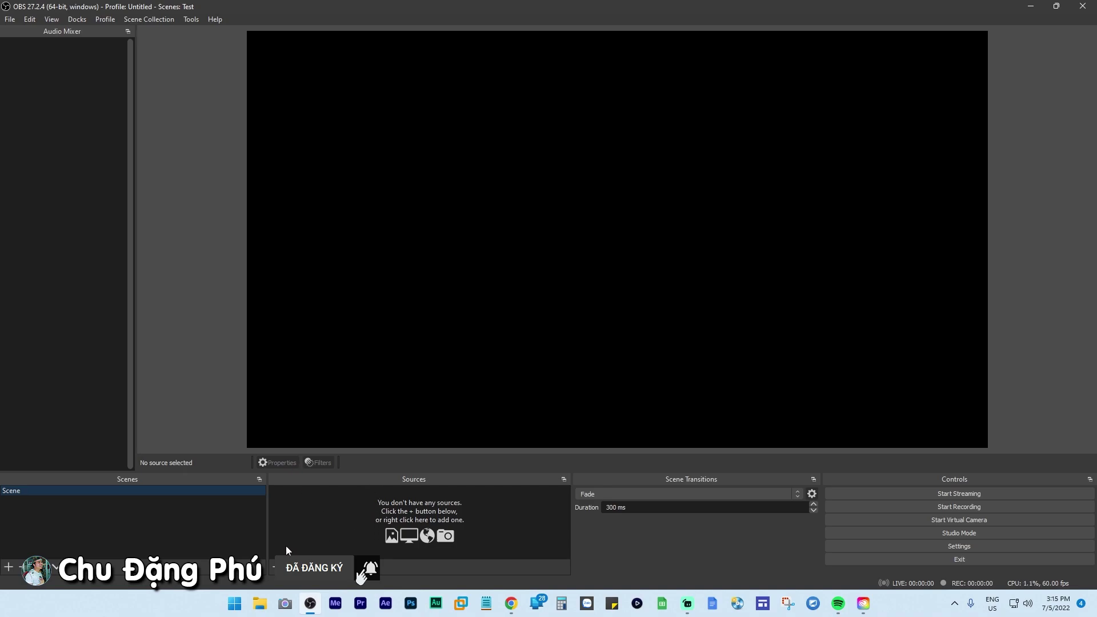
Step: Add a new Teleport source with the default name, refresh its stream list and select Transmit / 192.168.100.130:5555
{"action": "left_click", "coordinate": [274, 567]}
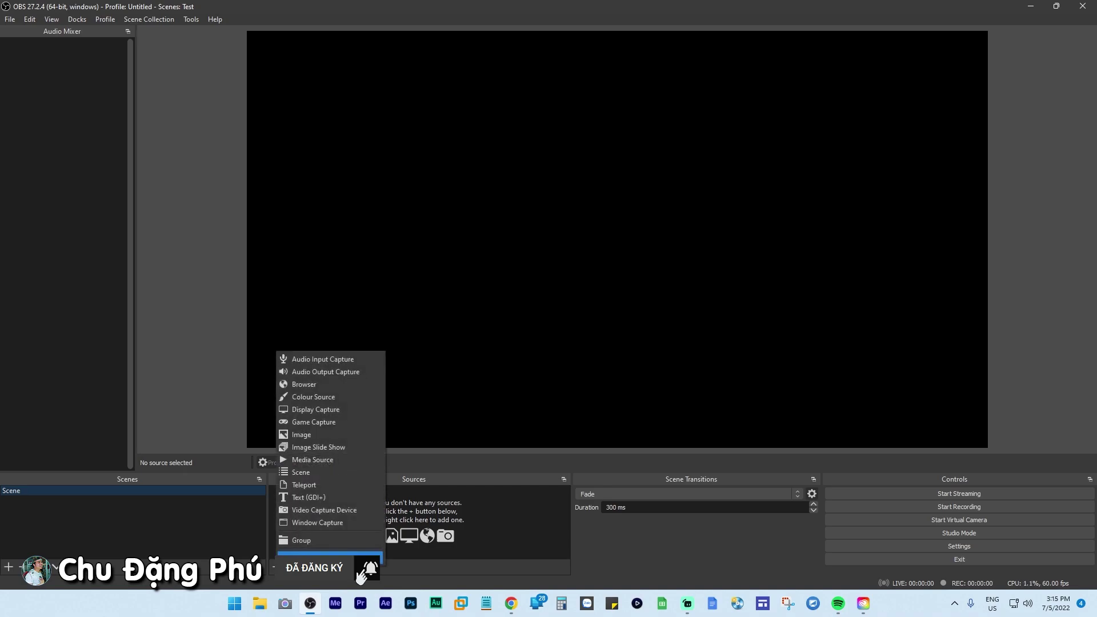
{"action": "left_click", "coordinate": [325, 489]}
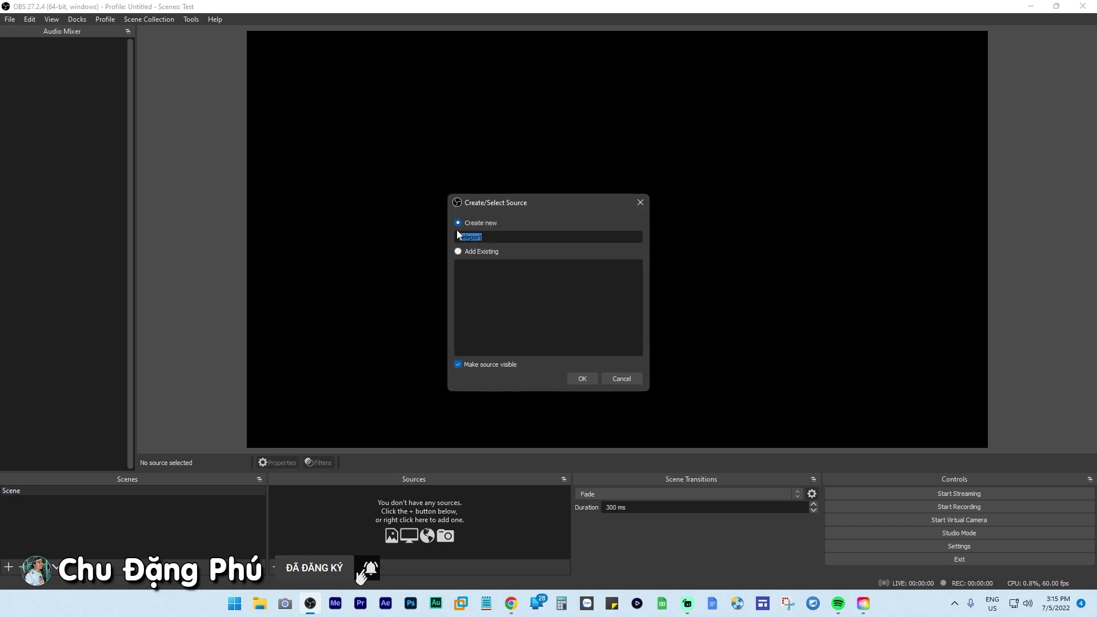
{"action": "left_click", "coordinate": [581, 379]}
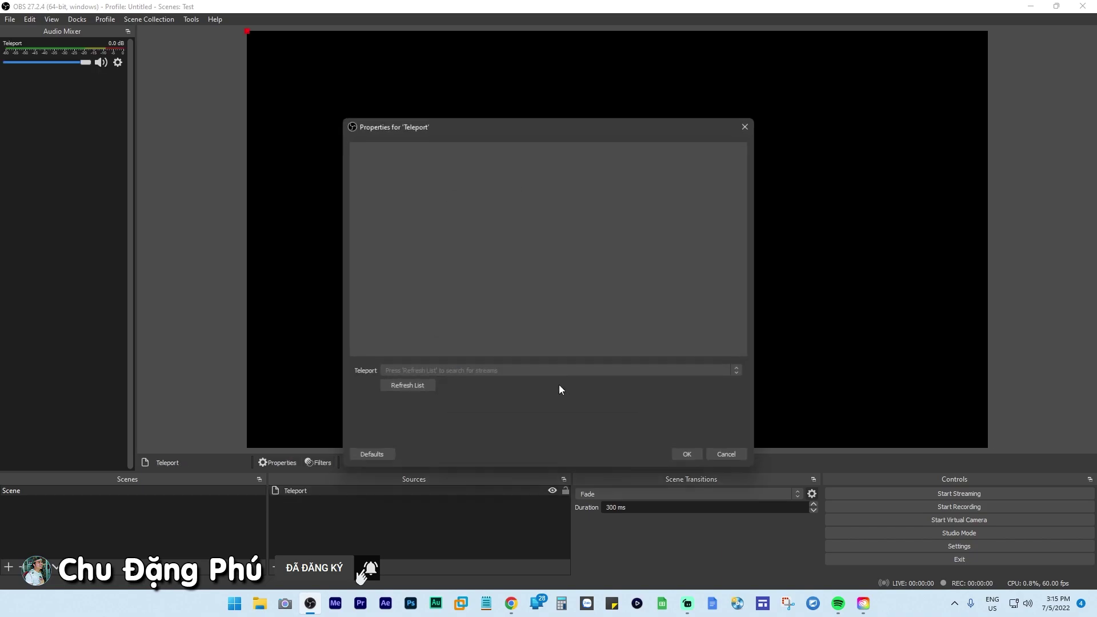
{"action": "left_click", "coordinate": [413, 386]}
{"action": "left_click", "coordinate": [475, 369]}
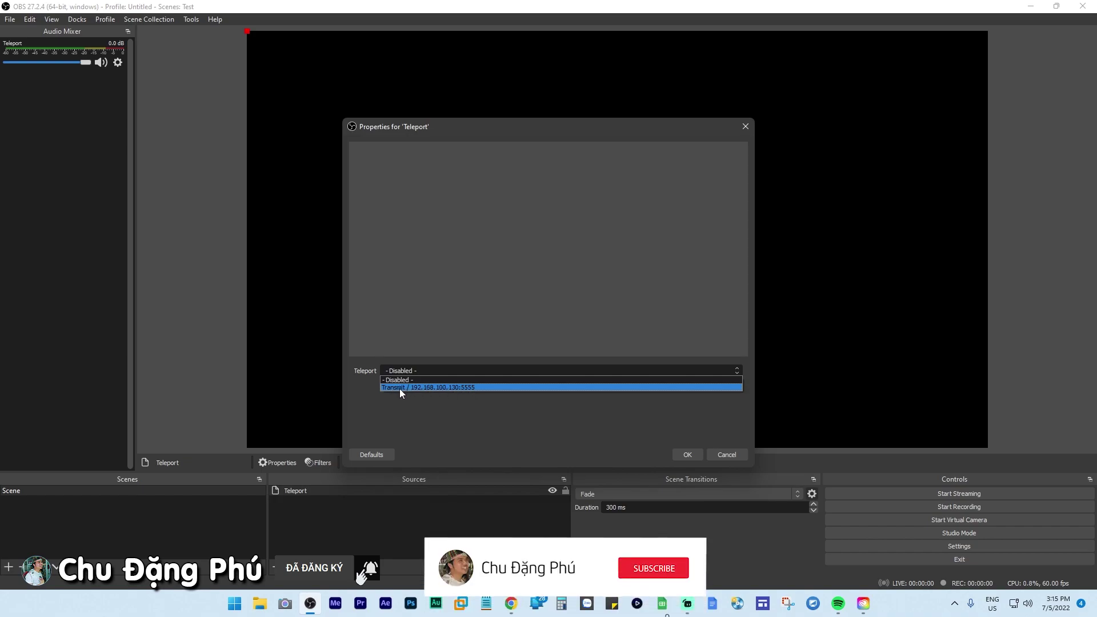
{"action": "left_click", "coordinate": [519, 388]}
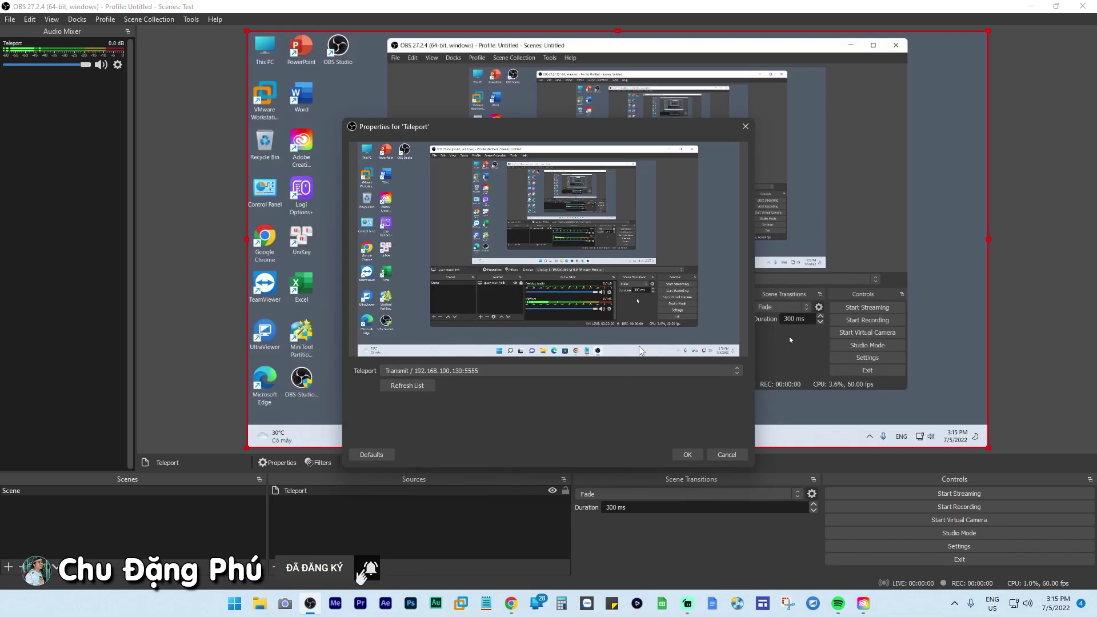
{"action": "left_click", "coordinate": [680, 455]}
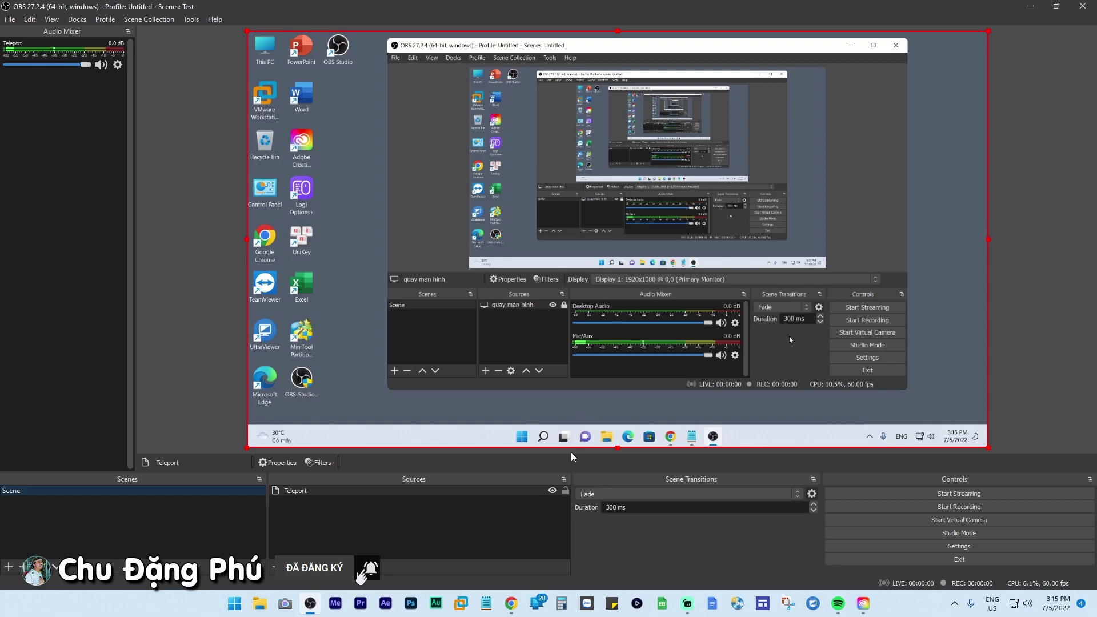
Step: Lock the Teleport source in the scene and minimize the OBS window on the transmitting computer
{"action": "left_click", "coordinate": [565, 491]}
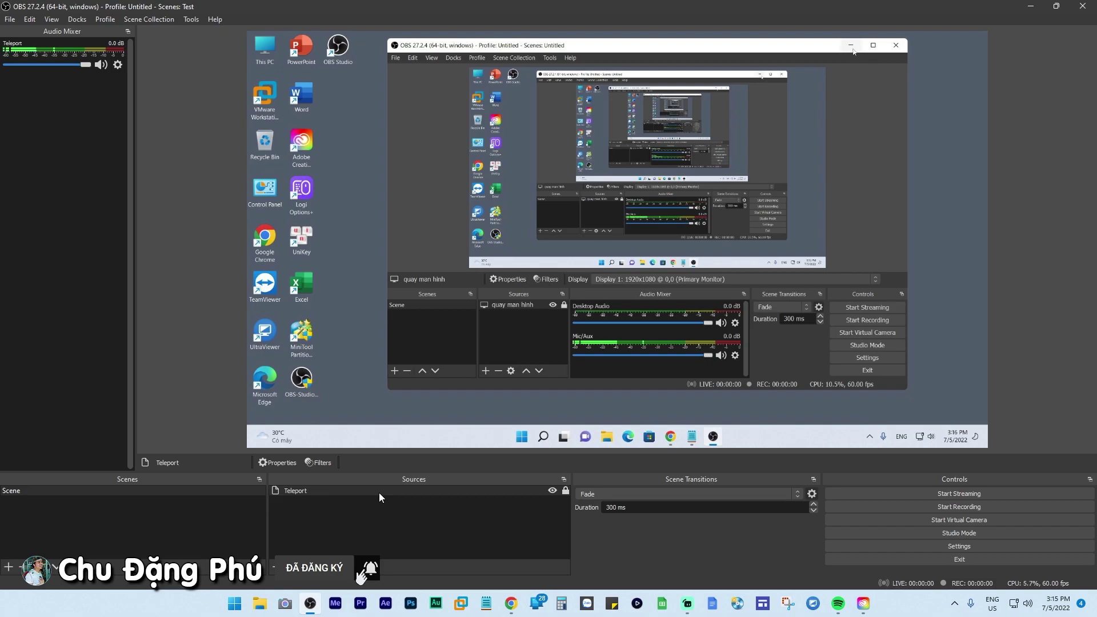
{"action": "left_click", "coordinate": [851, 45]}
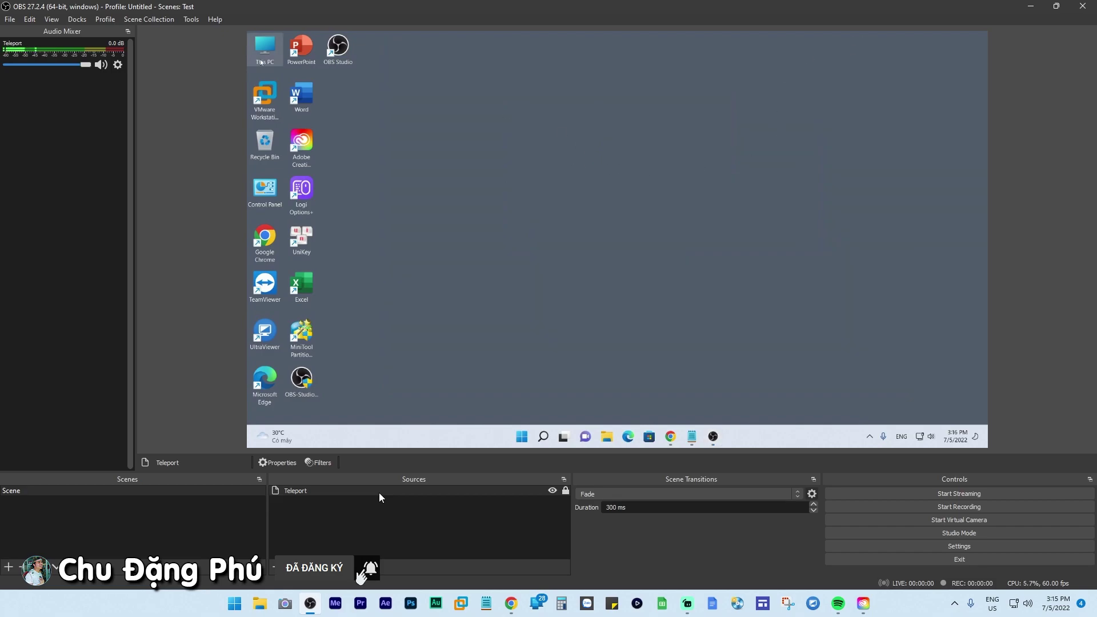